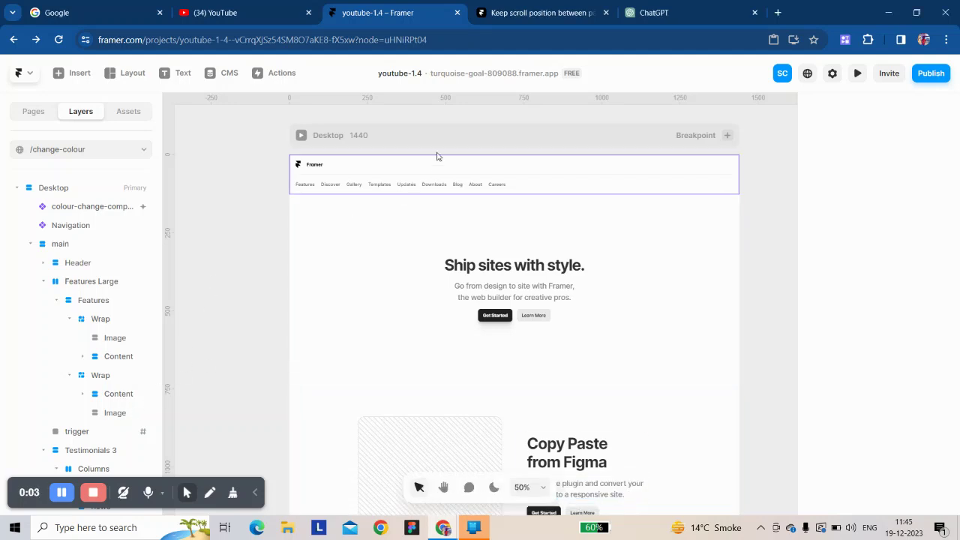
- Preview the live change-colour site, scrolling through its sections before returning to the editor
{"action": "left_click", "coordinate": [465, 136]}
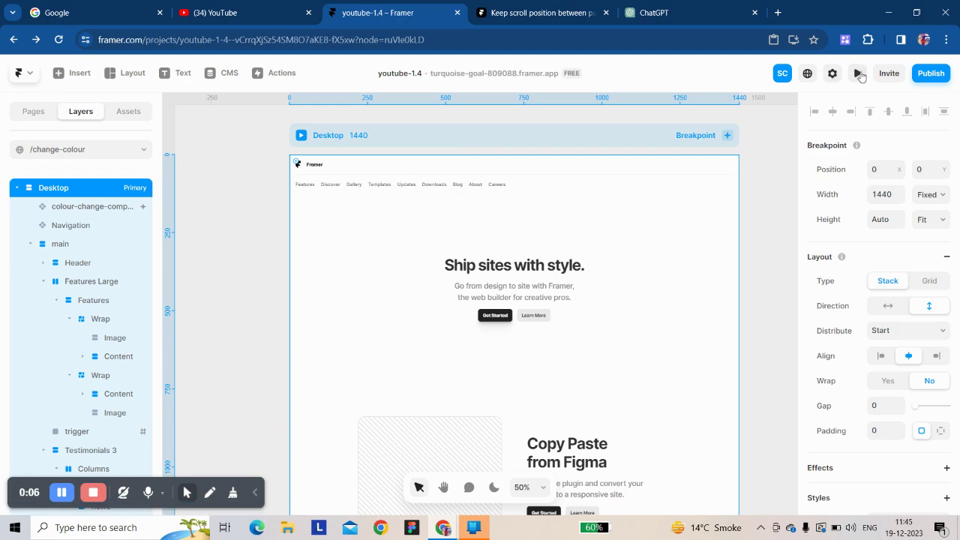
{"action": "left_click", "coordinate": [859, 74]}
{"action": "scroll", "coordinate": [348, 240], "scroll_direction": "down", "scroll_amount": 6}
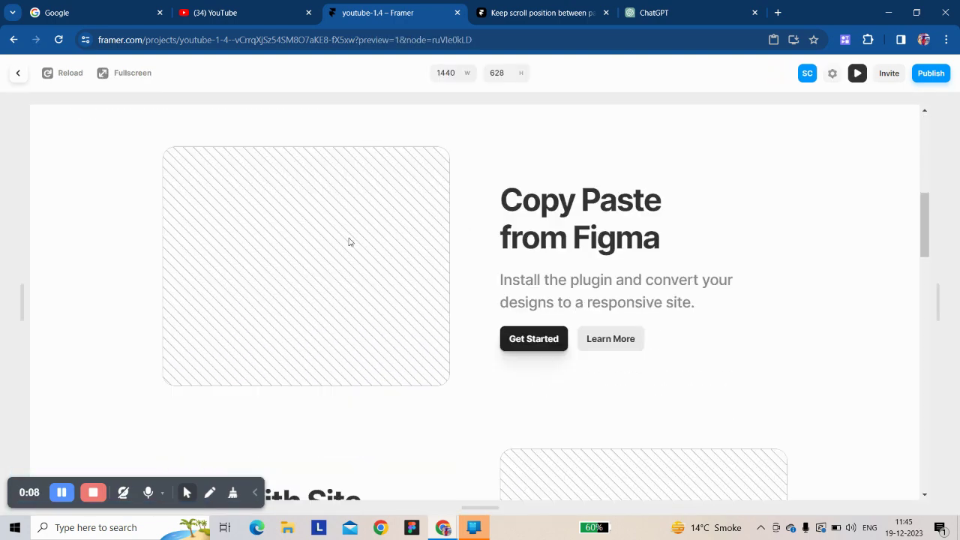
{"action": "scroll", "coordinate": [349, 241], "scroll_direction": "down", "scroll_amount": 10}
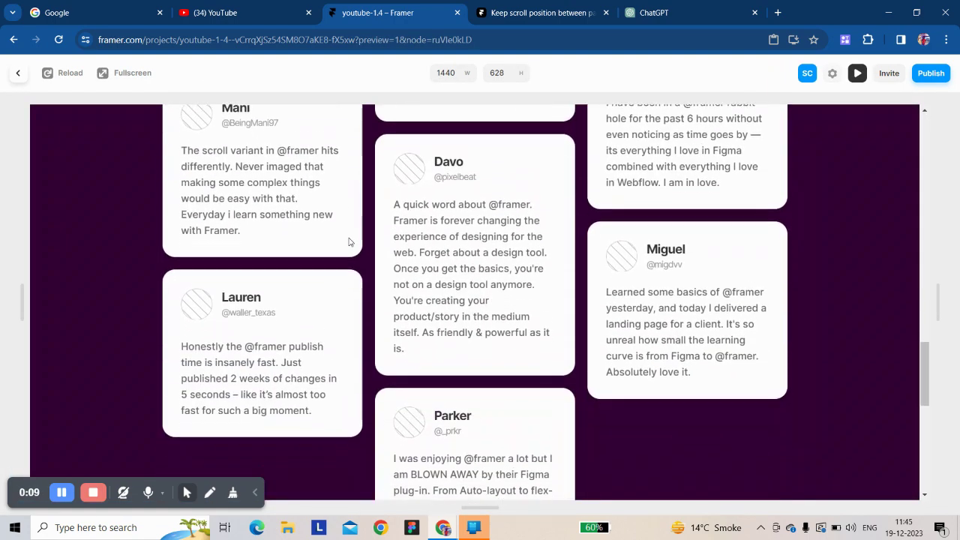
{"action": "scroll", "coordinate": [348, 242], "scroll_direction": "down", "scroll_amount": 8}
{"action": "scroll", "coordinate": [348, 241], "scroll_direction": "up", "scroll_amount": 12}
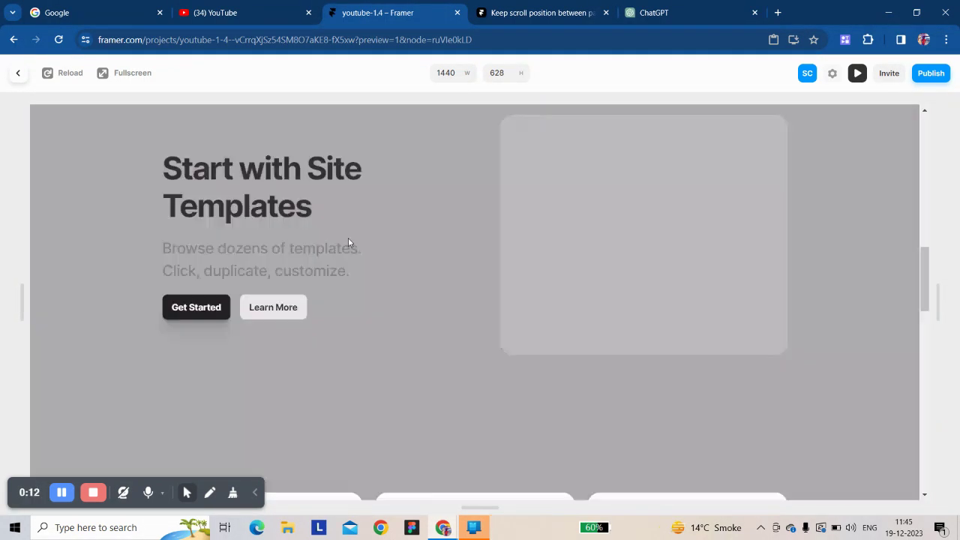
{"action": "left_click", "coordinate": [18, 72]}
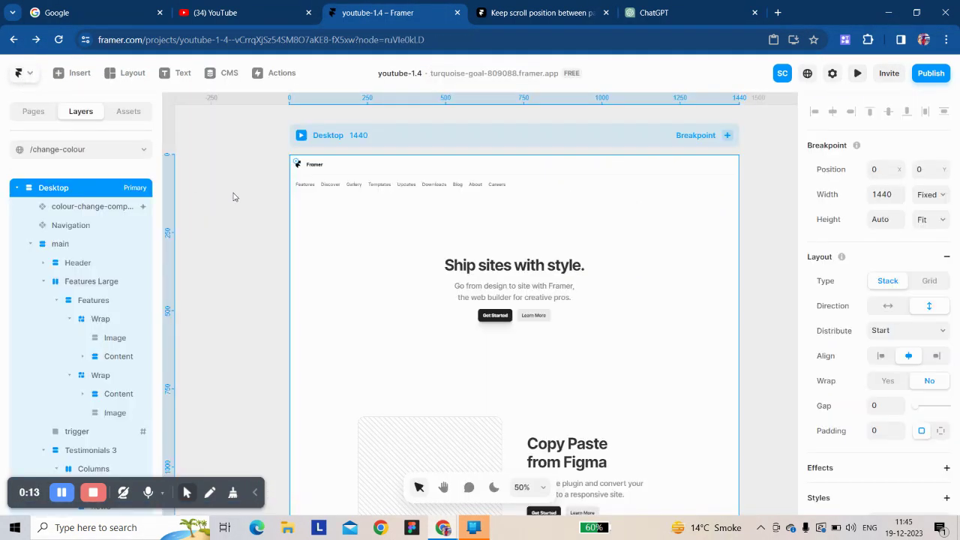
- Duplicate the /change-colour page to create /change-colour-2
{"action": "right_click", "coordinate": [129, 191]}
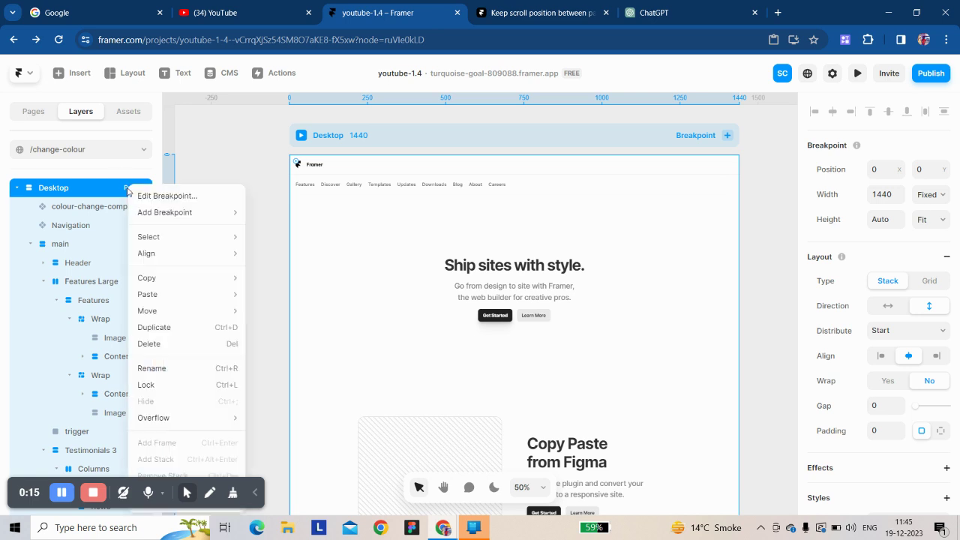
{"action": "left_click", "coordinate": [33, 112]}
{"action": "left_click", "coordinate": [33, 113]}
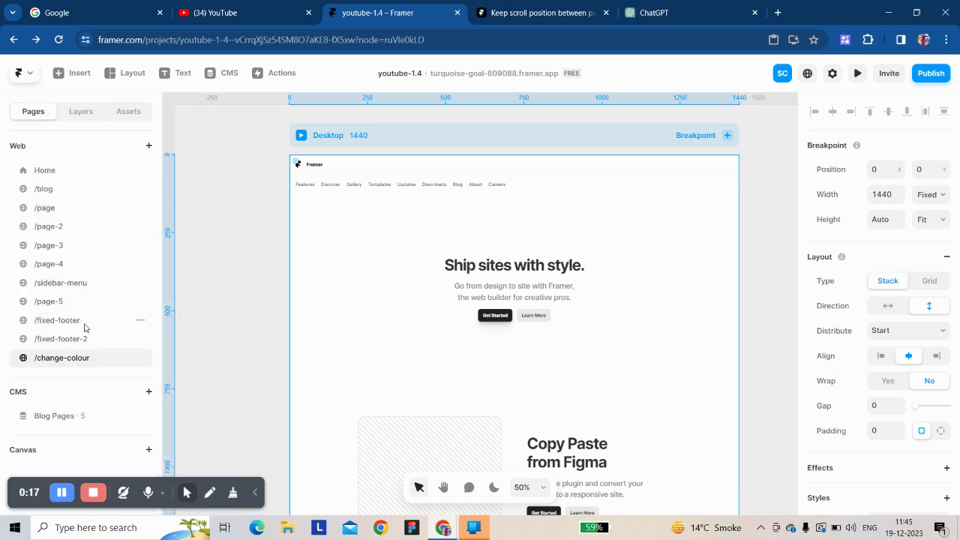
{"action": "left_click", "coordinate": [140, 361]}
{"action": "left_click", "coordinate": [152, 415]}
{"action": "scroll", "coordinate": [348, 278], "scroll_direction": "down", "scroll_amount": 2}
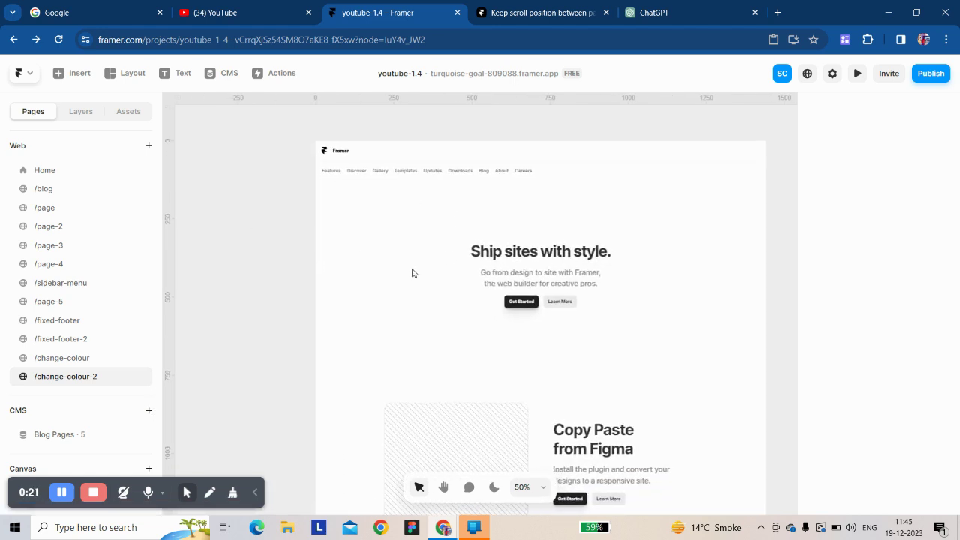
- Delete the old colour-change component and trigger layer from the new page's Desktop frame
{"action": "left_click", "coordinate": [71, 114]}
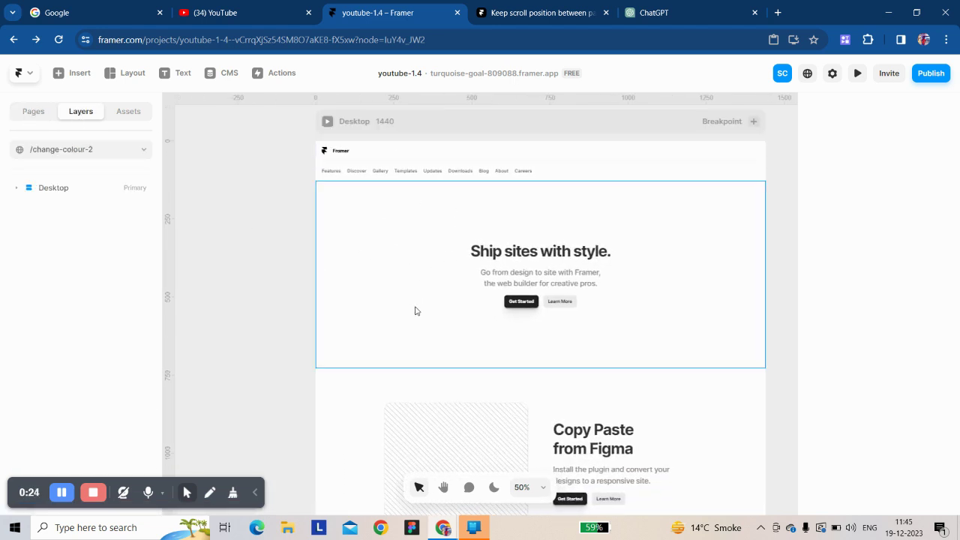
{"action": "scroll", "coordinate": [413, 311], "scroll_direction": "down", "scroll_amount": 4}
{"action": "scroll", "coordinate": [308, 279], "scroll_direction": "down", "scroll_amount": 5}
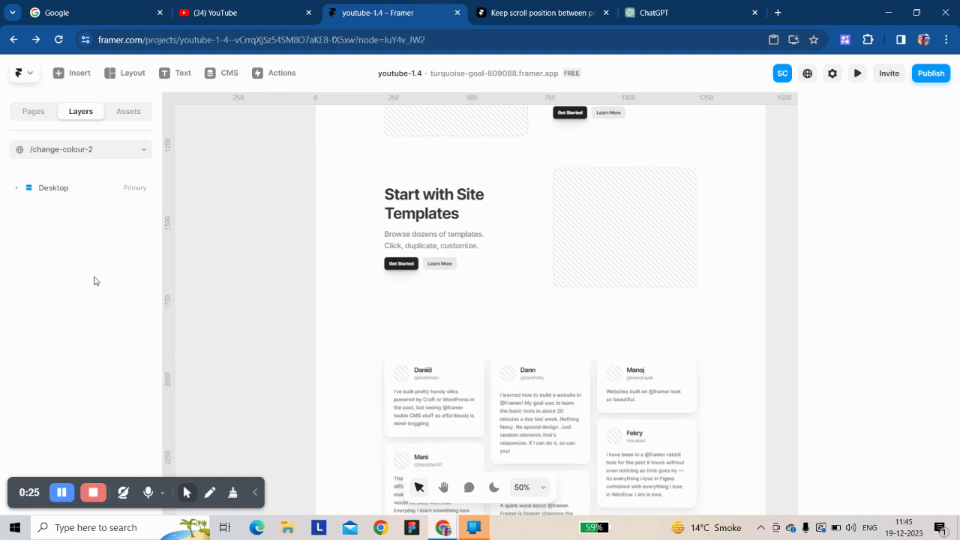
{"action": "scroll", "coordinate": [480, 360], "scroll_direction": "down", "scroll_amount": 3}
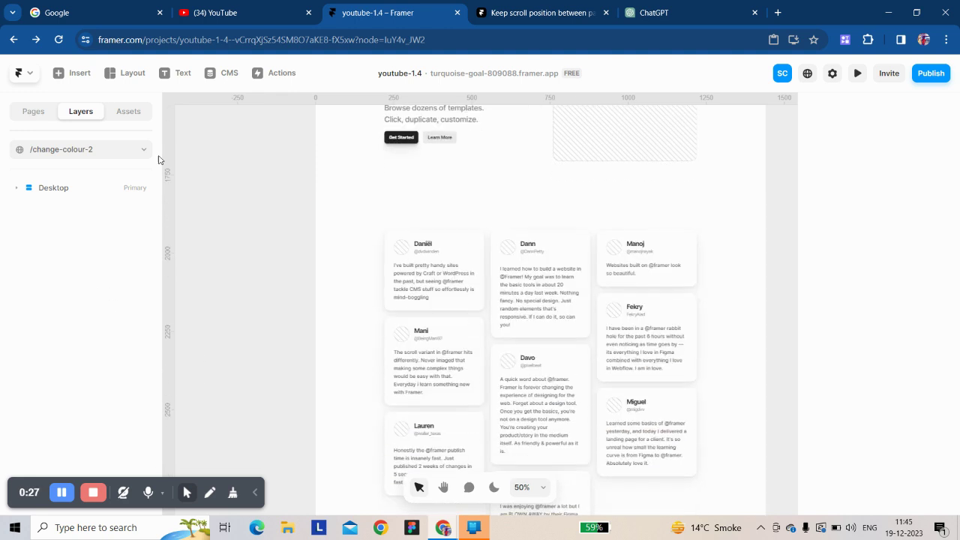
{"action": "left_click", "coordinate": [34, 113]}
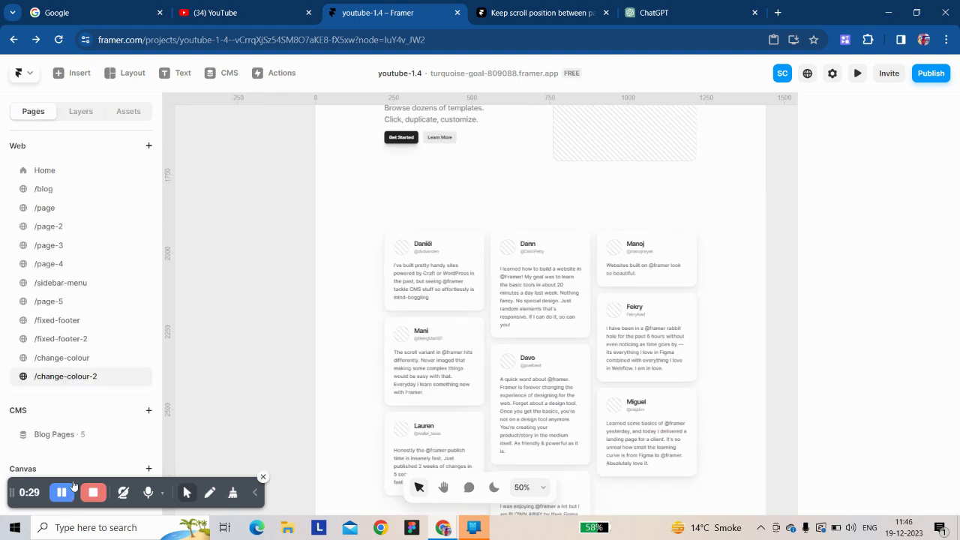
{"action": "left_click", "coordinate": [81, 111]}
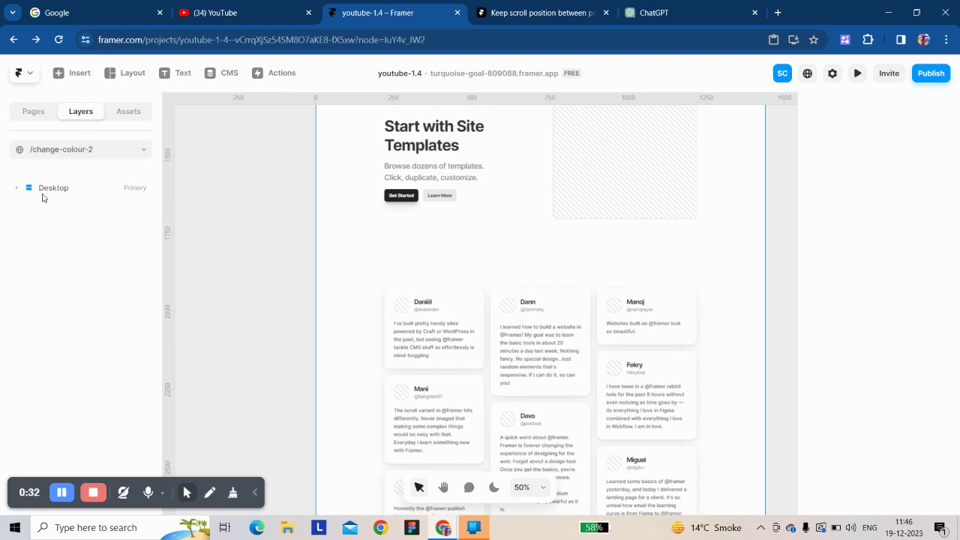
{"action": "left_click", "coordinate": [15, 189]}
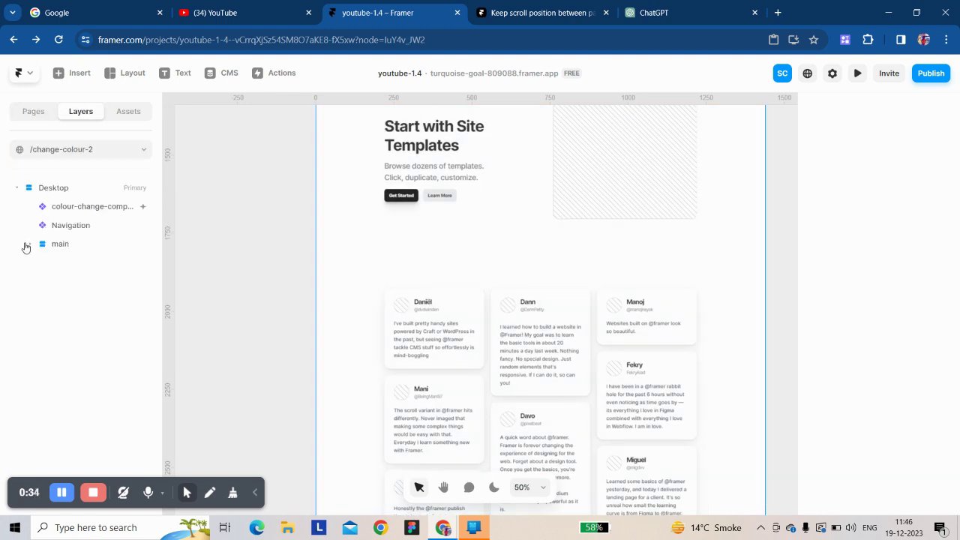
{"action": "left_click", "coordinate": [29, 244]}
{"action": "left_click", "coordinate": [87, 300]}
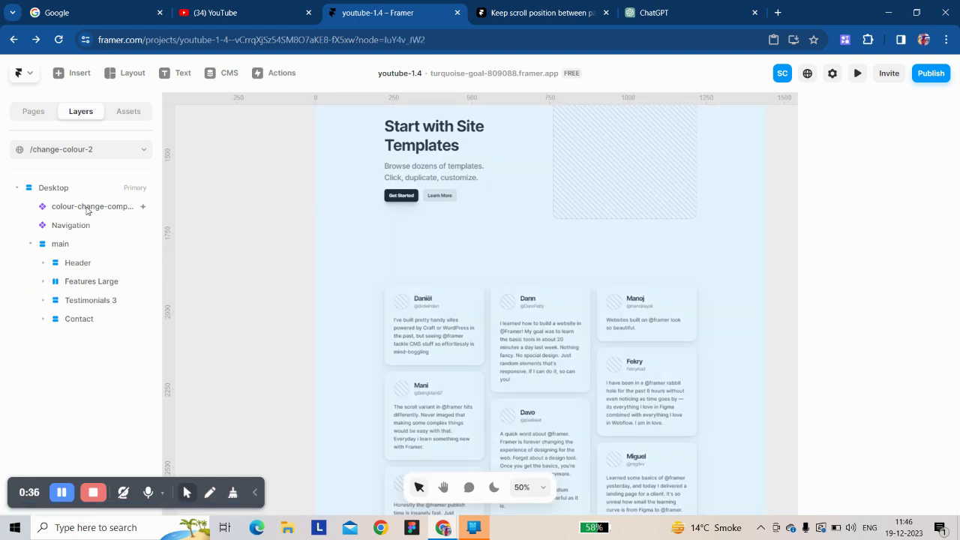
{"action": "left_click", "coordinate": [87, 208]}
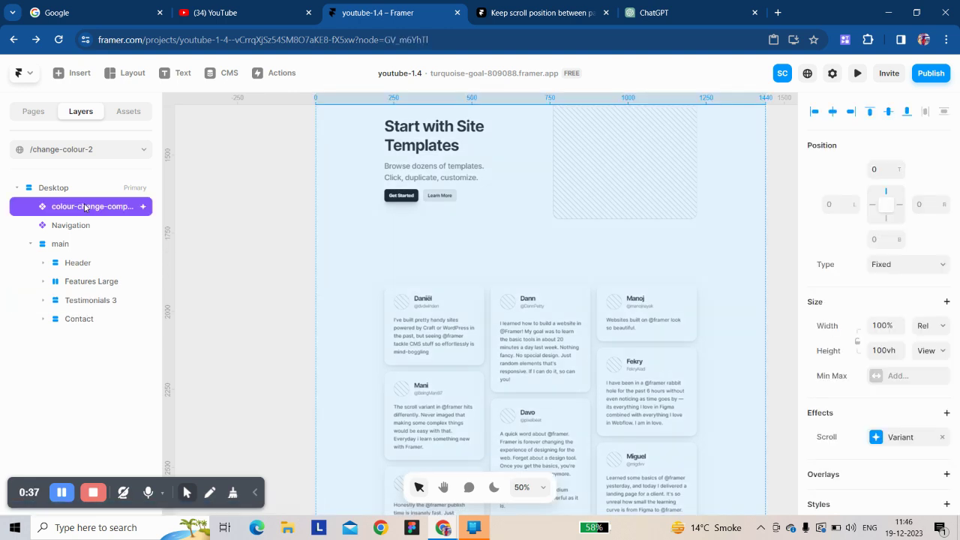
{"action": "key", "text": "Delete"}
{"action": "scroll", "coordinate": [363, 323], "scroll_direction": "up", "scroll_amount": 6}
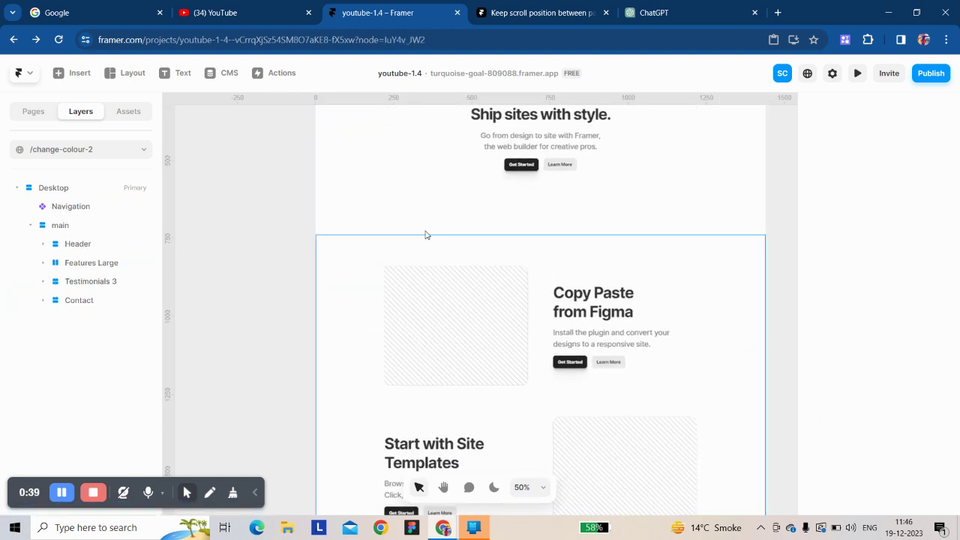
- Draw a 280×186 frame left of the page and name it colour-change
{"action": "scroll", "coordinate": [358, 243], "scroll_direction": "up", "scroll_amount": 2}
{"action": "scroll", "coordinate": [358, 243], "scroll_direction": "left", "scroll_amount": 3}
{"action": "left_click", "coordinate": [126, 73]}
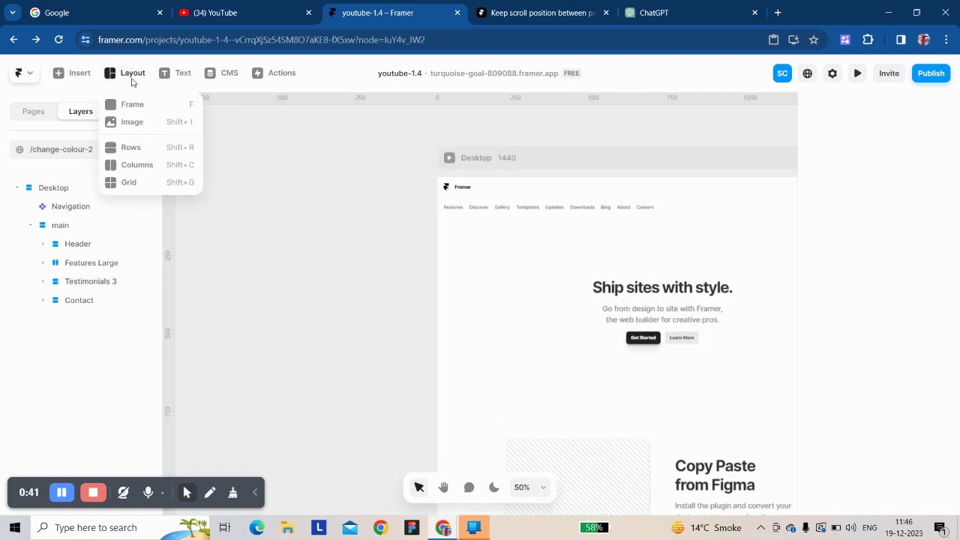
{"action": "left_click", "coordinate": [132, 103]}
{"action": "left_click_drag", "start_coordinate": [215, 222], "coordinate": [301, 278]}
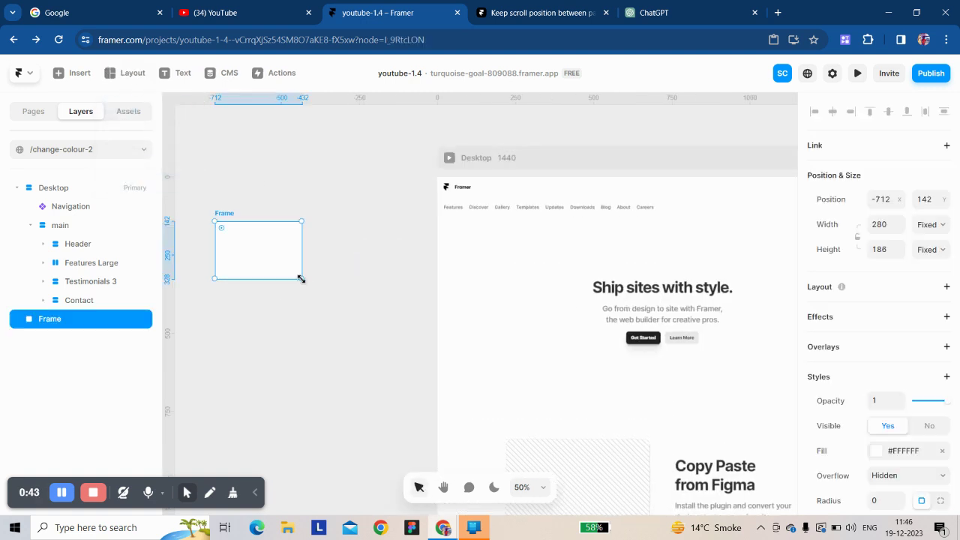
{"action": "double_click", "coordinate": [84, 323]}
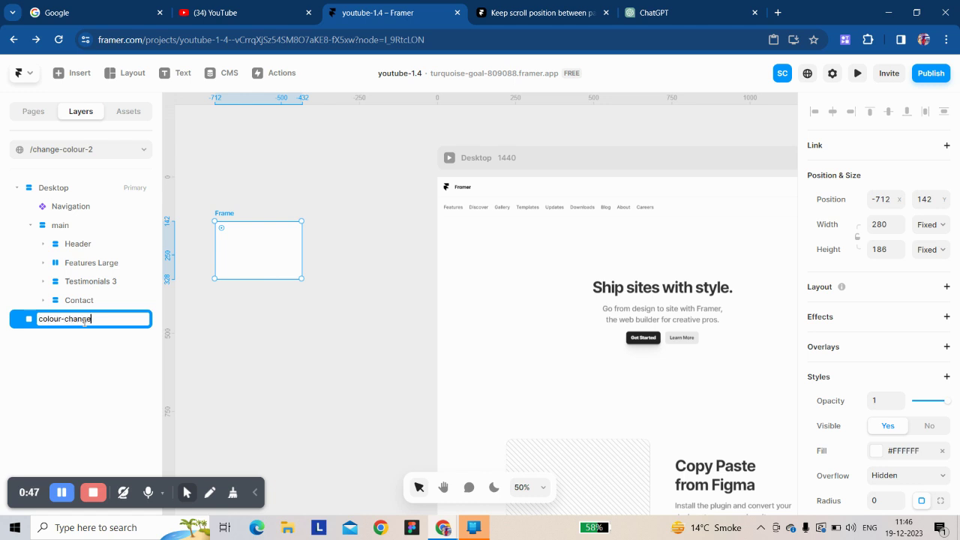
{"action": "key", "text": "Return"}
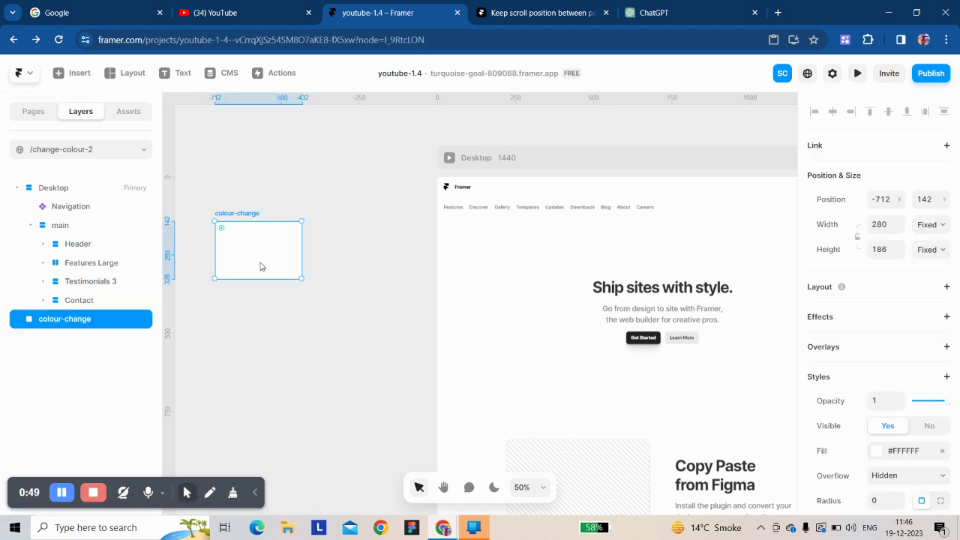
- Convert the colour-change frame into a component
{"action": "right_click", "coordinate": [260, 267]}
{"action": "left_click", "coordinate": [300, 171]}
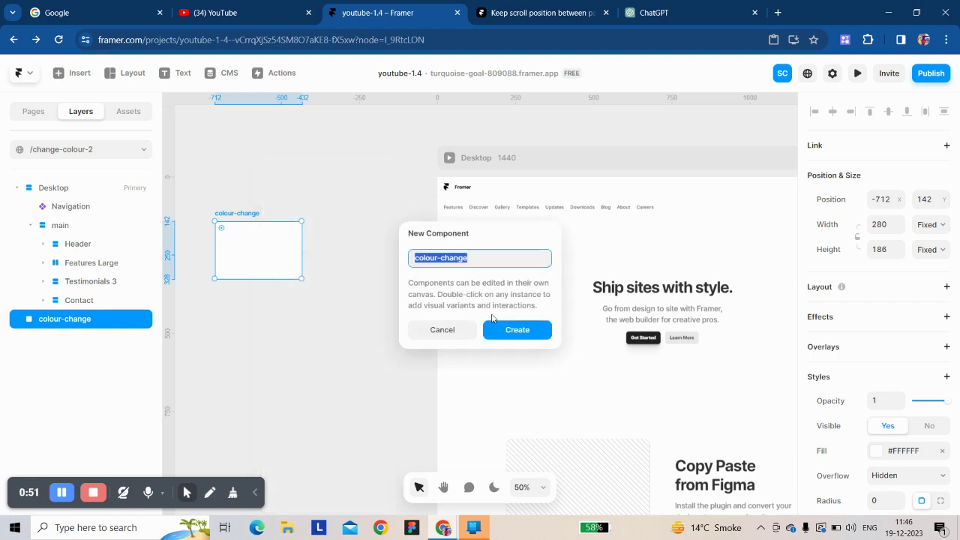
{"action": "left_click", "coordinate": [508, 332]}
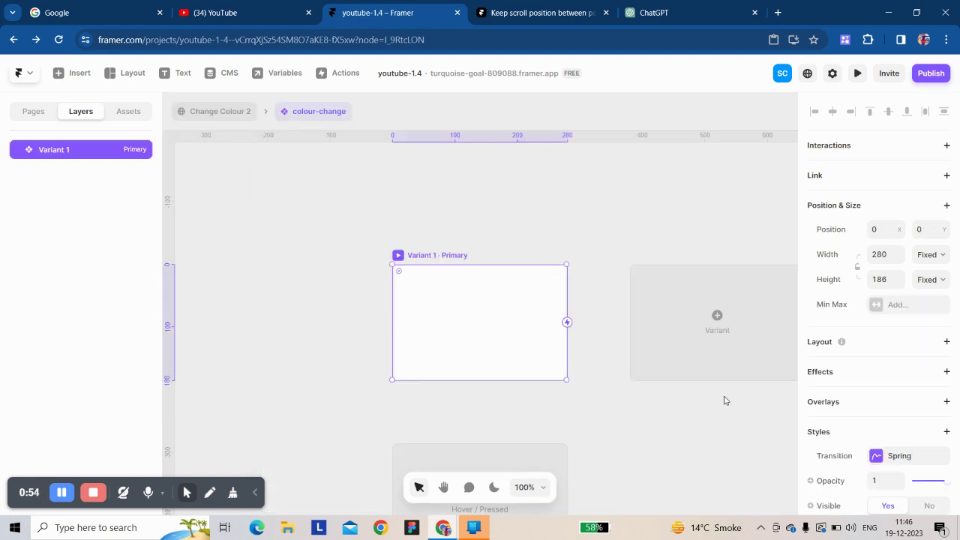
- Add Variant 2 filled dark navy #130057, then go back to the Change Colour 2 page
{"action": "left_click", "coordinate": [673, 322]}
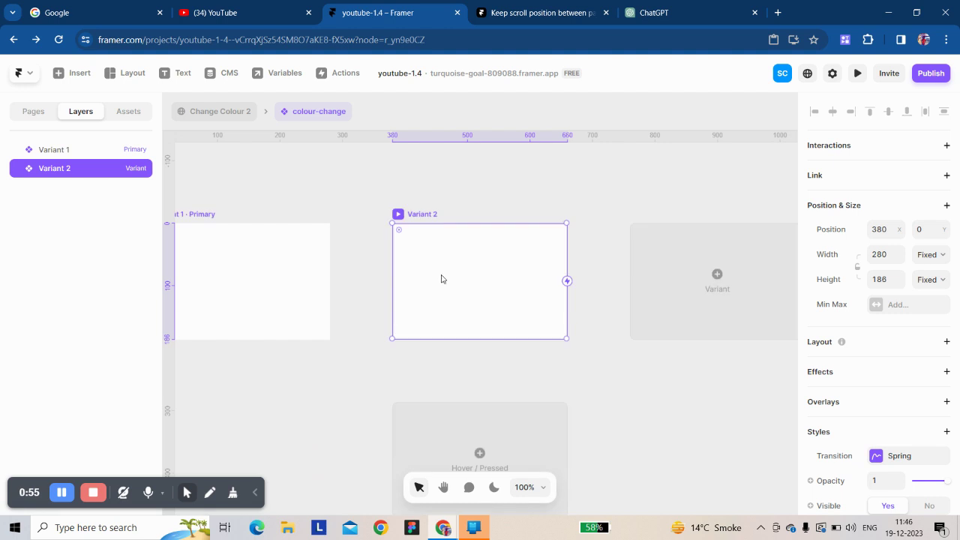
{"action": "scroll", "coordinate": [900, 439], "scroll_direction": "down", "scroll_amount": 2}
{"action": "left_click", "coordinate": [874, 391]}
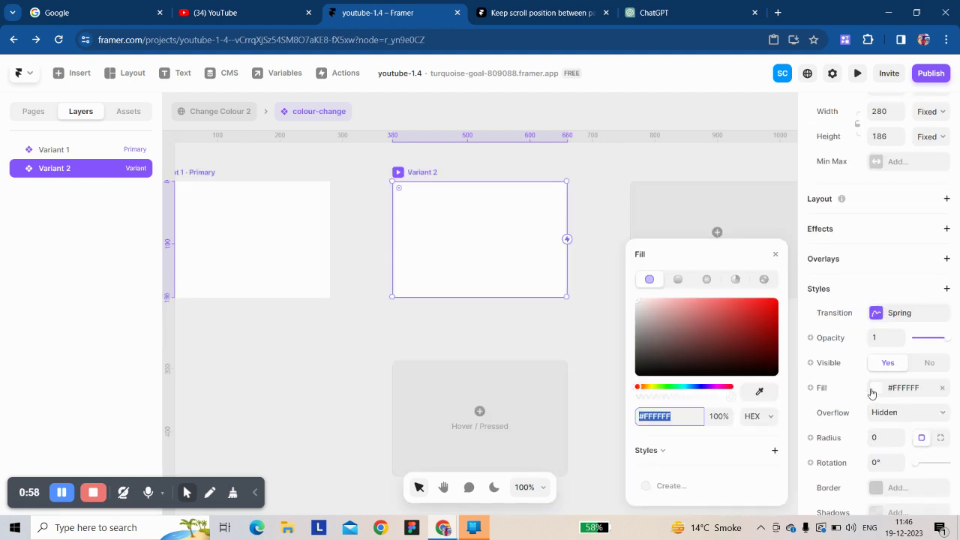
{"action": "left_click", "coordinate": [663, 388]}
{"action": "left_click_drag", "start_coordinate": [712, 339], "coordinate": [777, 349]}
{"action": "left_click_drag", "start_coordinate": [689, 388], "coordinate": [705, 387]}
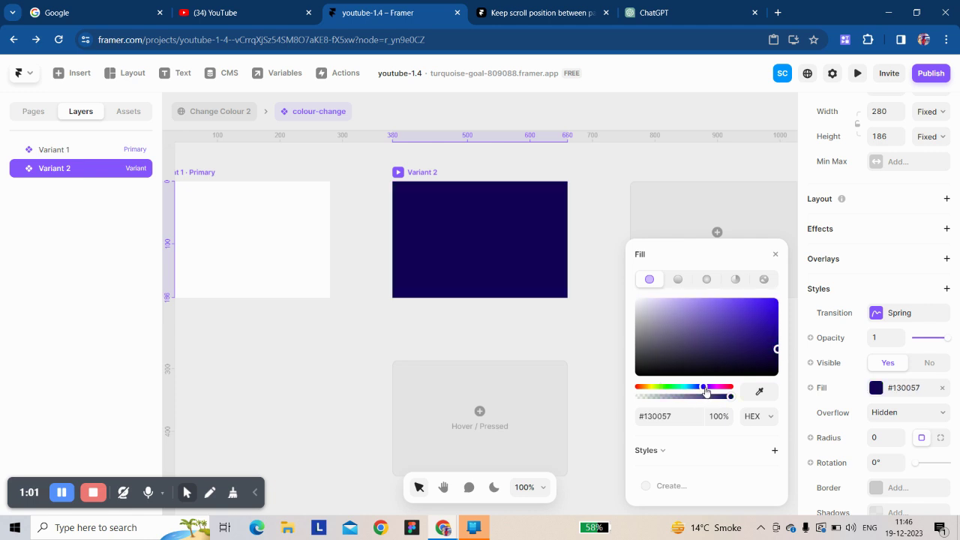
{"action": "left_click", "coordinate": [777, 255]}
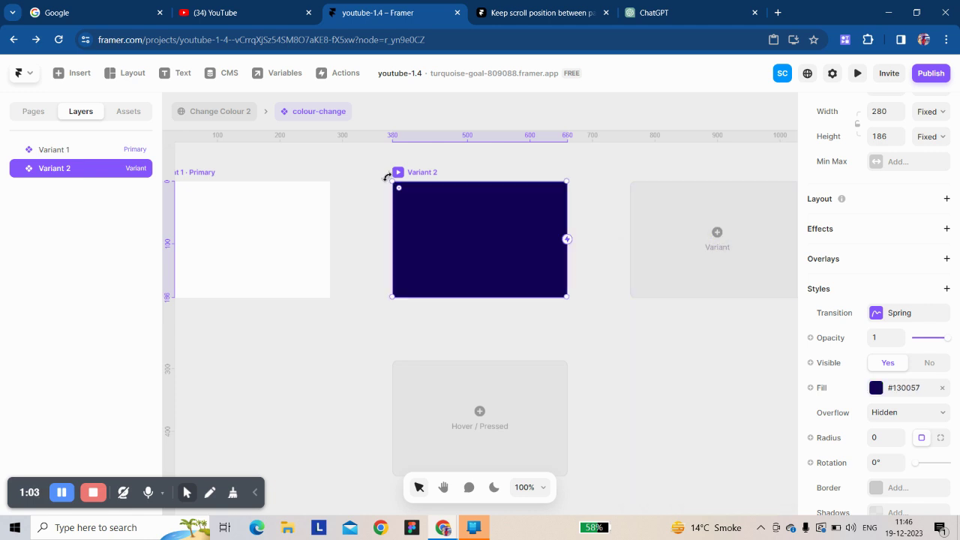
{"action": "left_click", "coordinate": [221, 113]}
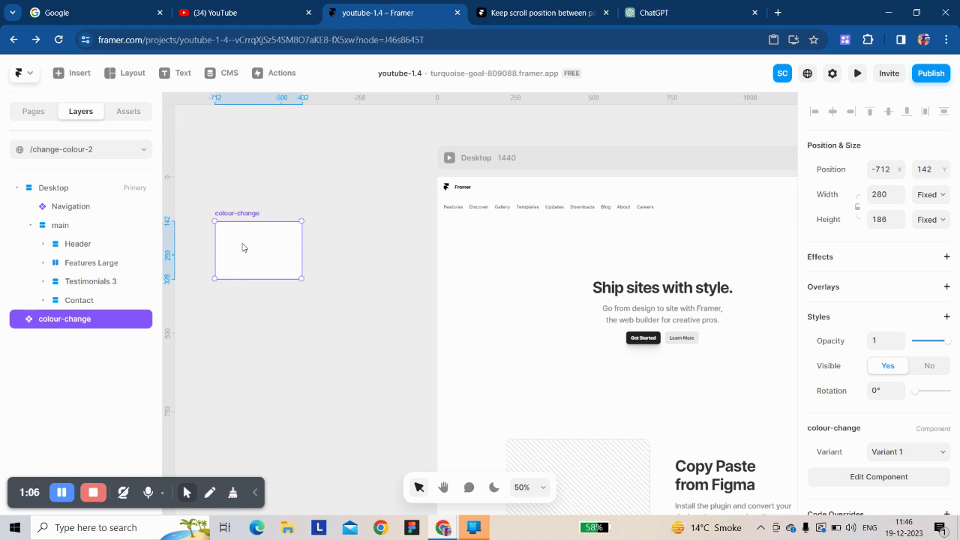
- Move the colour-change instance into the Desktop page and set its position to Fixed
{"action": "left_click_drag", "start_coordinate": [247, 247], "coordinate": [608, 183]}
{"action": "scroll", "coordinate": [262, 259], "scroll_direction": "right", "scroll_amount": 3}
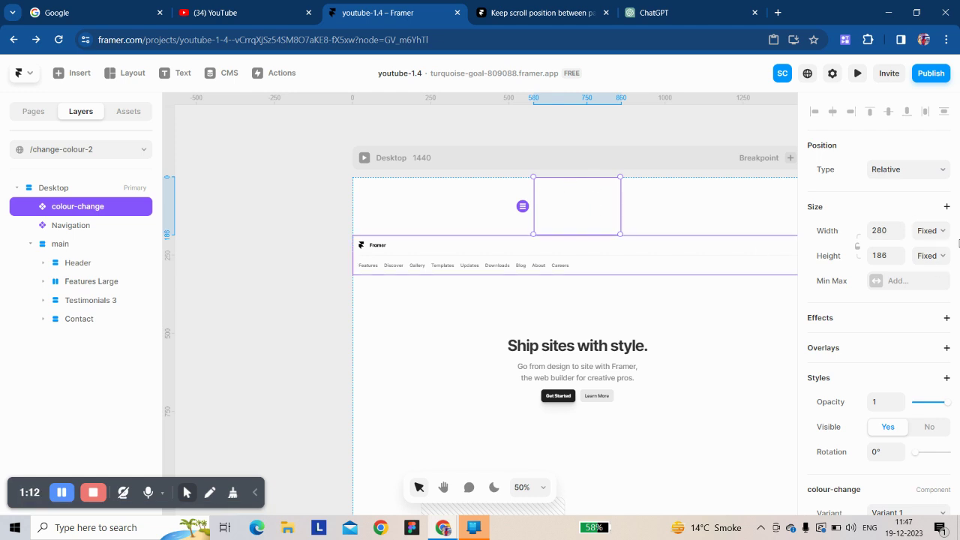
{"action": "left_click", "coordinate": [922, 235]}
{"action": "left_click", "coordinate": [907, 170]}
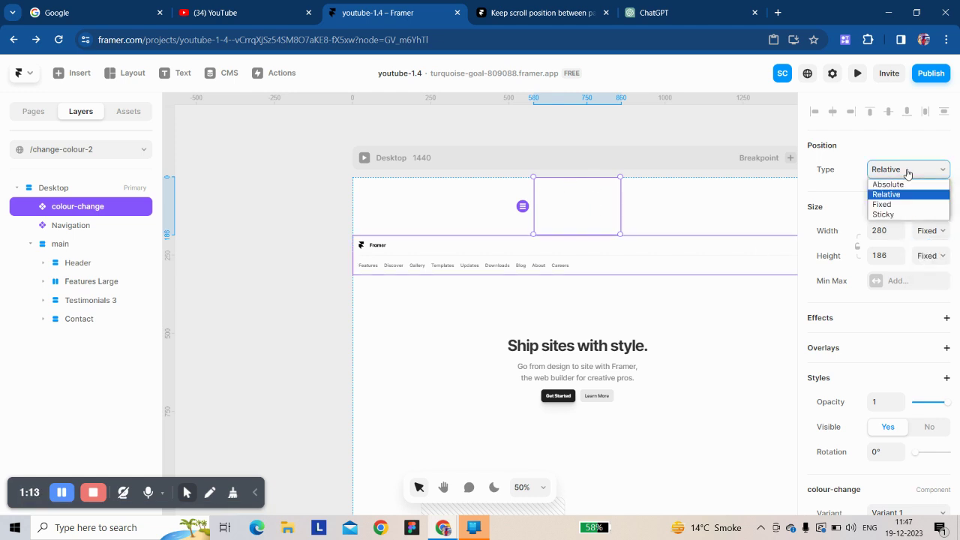
{"action": "left_click", "coordinate": [905, 204]}
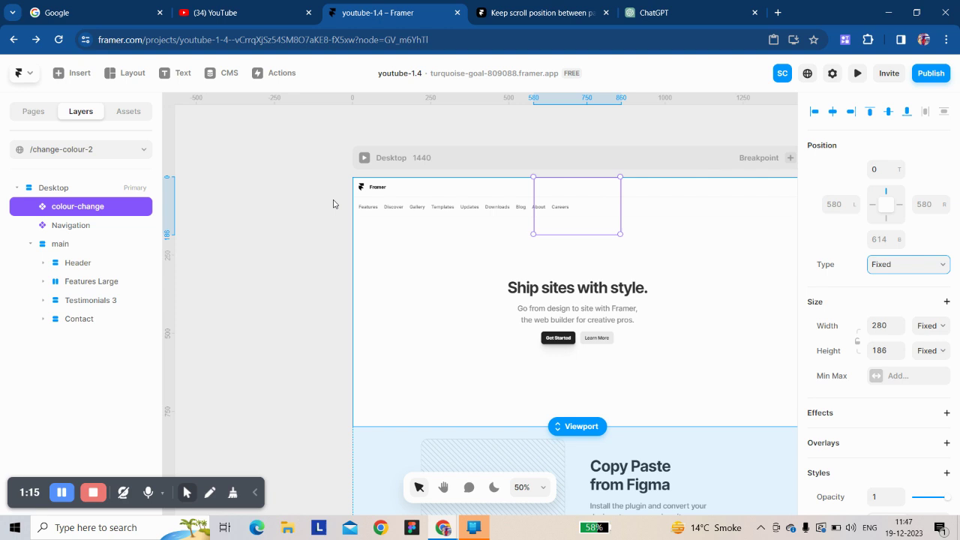
- Inspect the Navigation component, then return and reselect the colour-change layer
{"action": "left_click", "coordinate": [576, 189]}
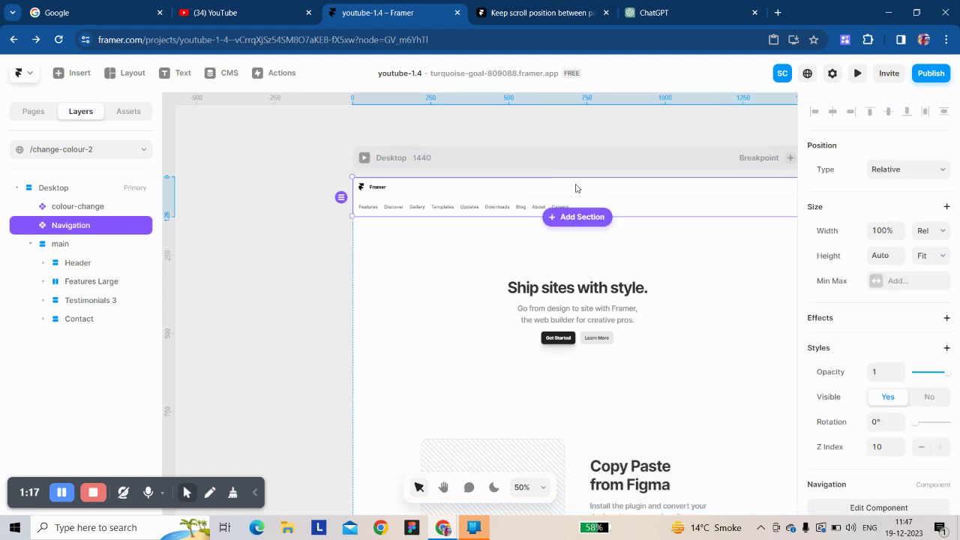
{"action": "double_click", "coordinate": [67, 209]}
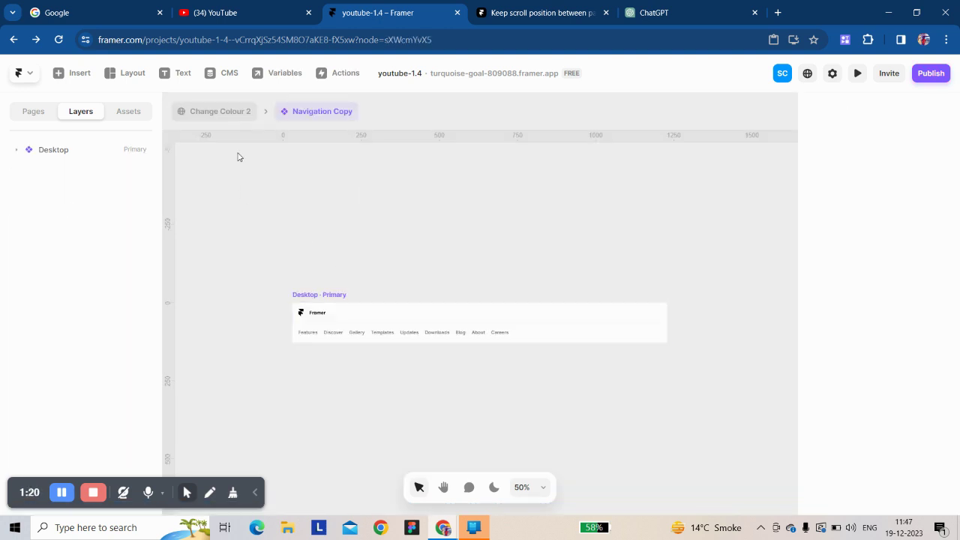
{"action": "left_click", "coordinate": [232, 112]}
{"action": "left_click", "coordinate": [100, 207]}
{"action": "right_click", "coordinate": [101, 208]}
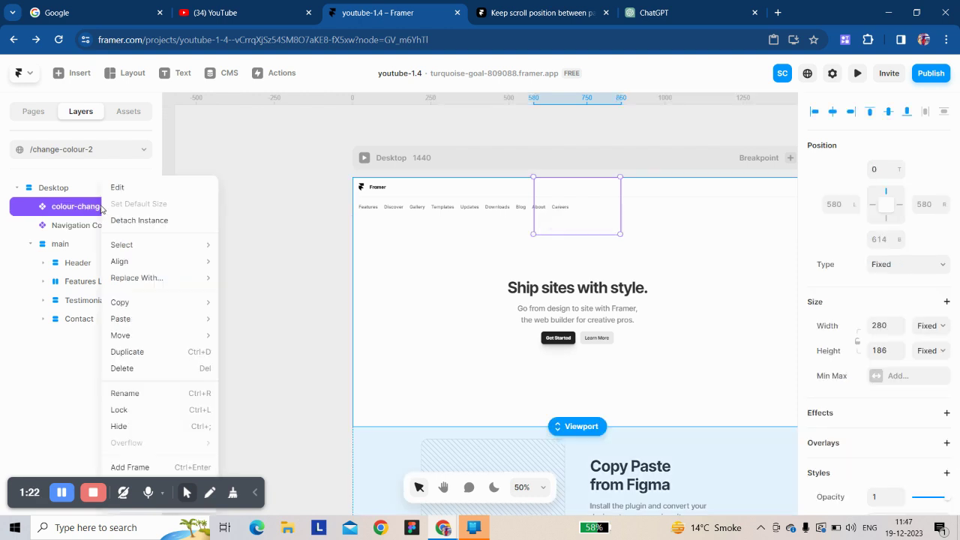
- Add Variant 3 to the colour-change component with a dark green #004029 fill
{"action": "left_click", "coordinate": [120, 188]}
{"action": "scroll", "coordinate": [615, 311], "scroll_direction": "right", "scroll_amount": 5}
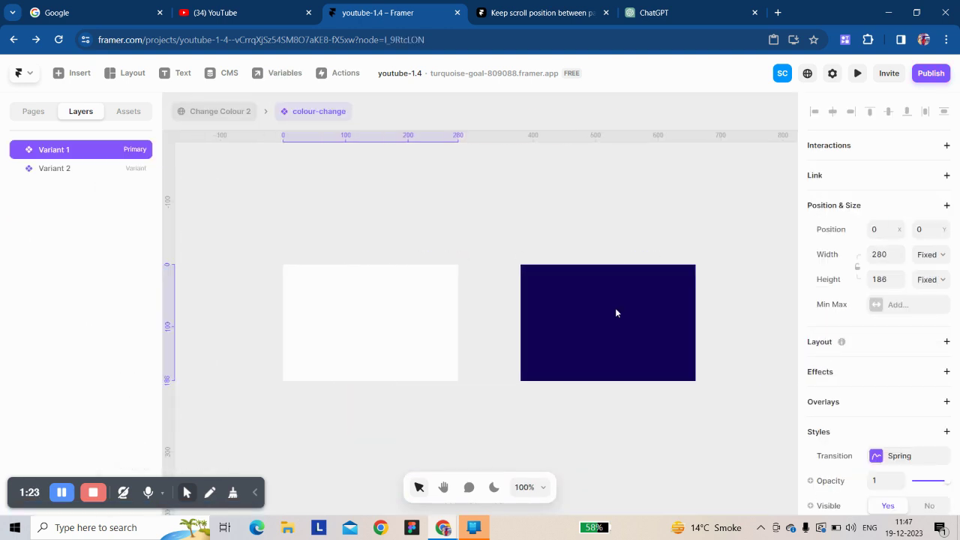
{"action": "left_click", "coordinate": [673, 323]}
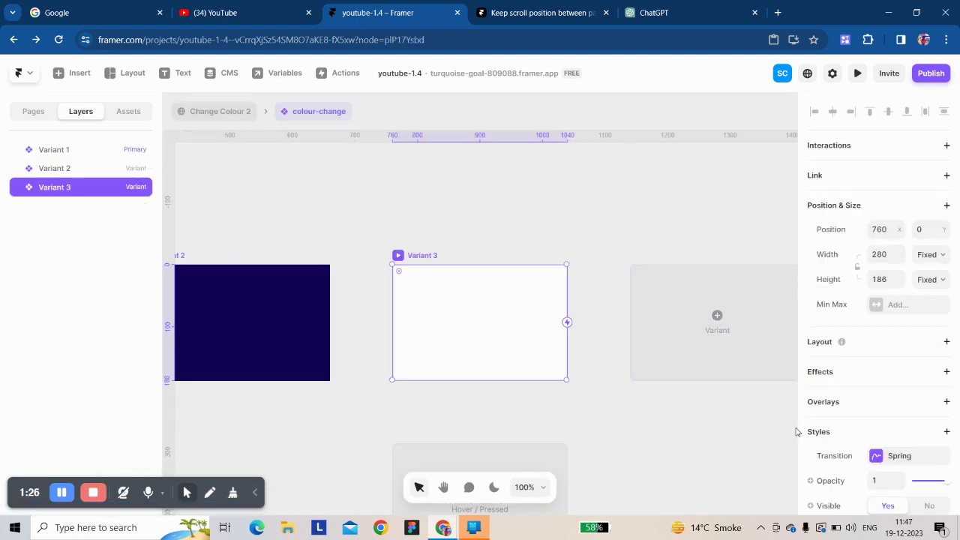
{"action": "scroll", "coordinate": [858, 465], "scroll_direction": "down", "scroll_amount": 5}
{"action": "left_click", "coordinate": [877, 319]}
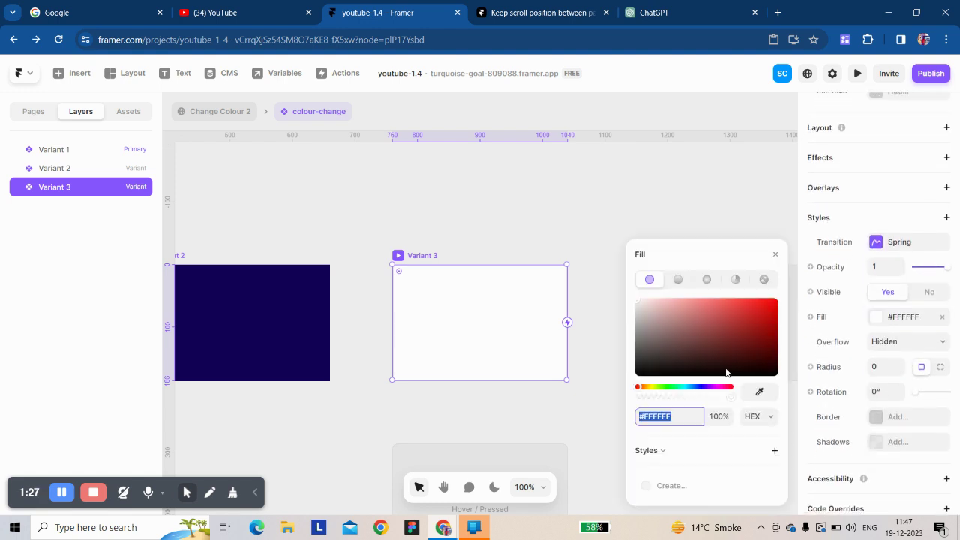
{"action": "left_click_drag", "start_coordinate": [726, 372], "coordinate": [778, 339]}
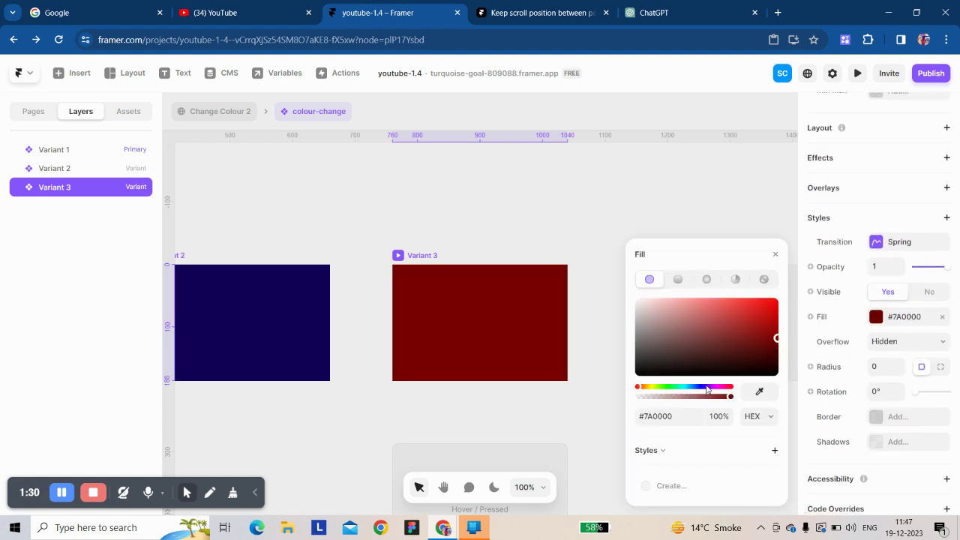
{"action": "left_click_drag", "start_coordinate": [707, 389], "coordinate": [719, 390]}
{"action": "left_click", "coordinate": [679, 391]}
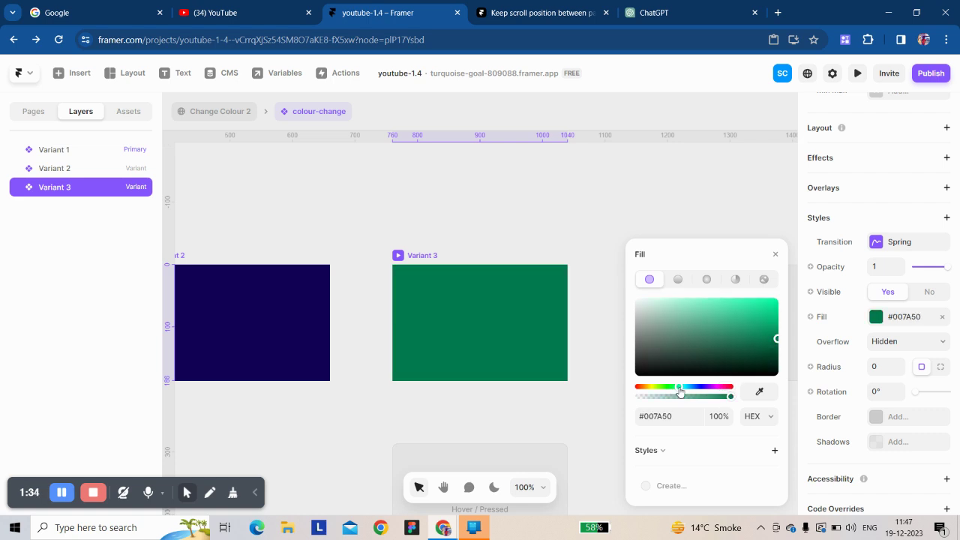
{"action": "left_click_drag", "start_coordinate": [741, 350], "coordinate": [780, 359]}
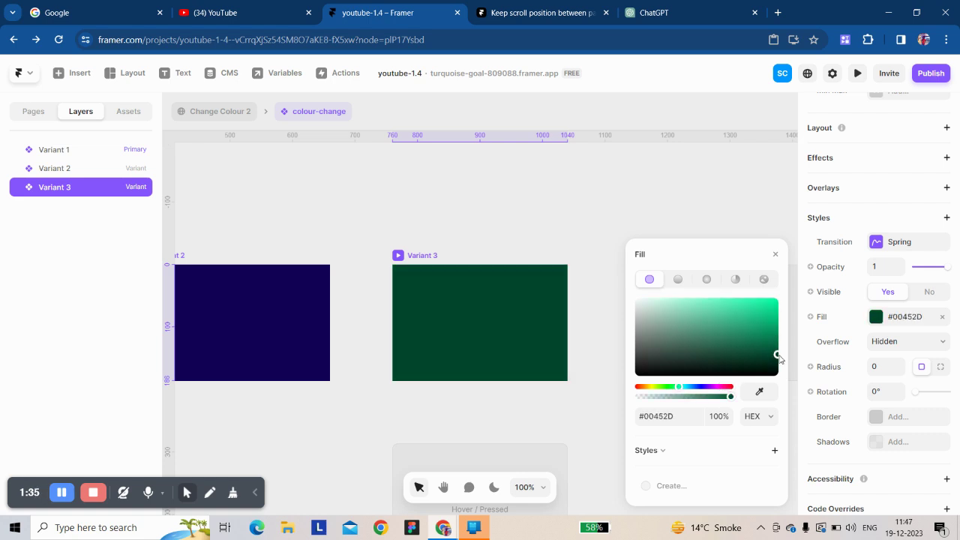
{"action": "left_click", "coordinate": [774, 255]}
- Size the colour-change instance to 100% relative width and 100vh viewport height
{"action": "left_click", "coordinate": [236, 113]}
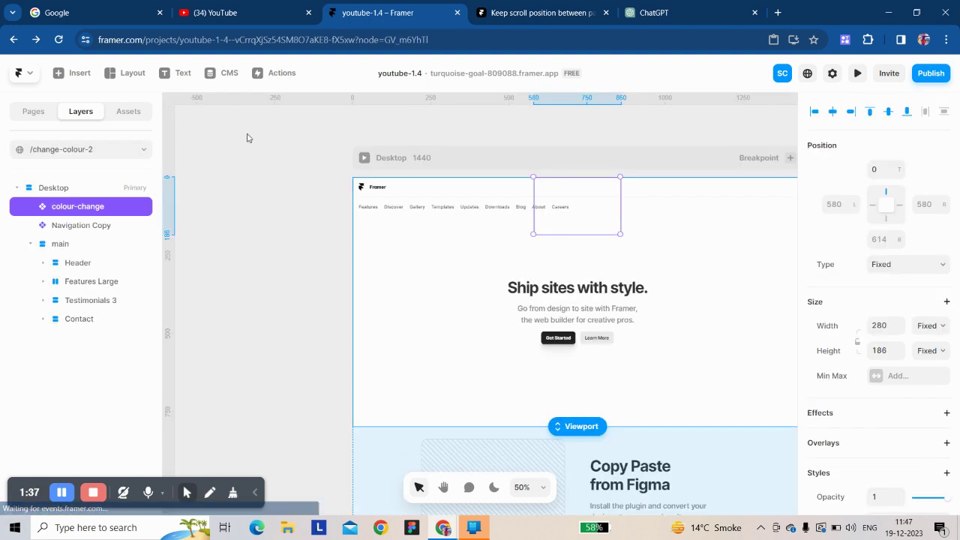
{"action": "left_click", "coordinate": [922, 328]}
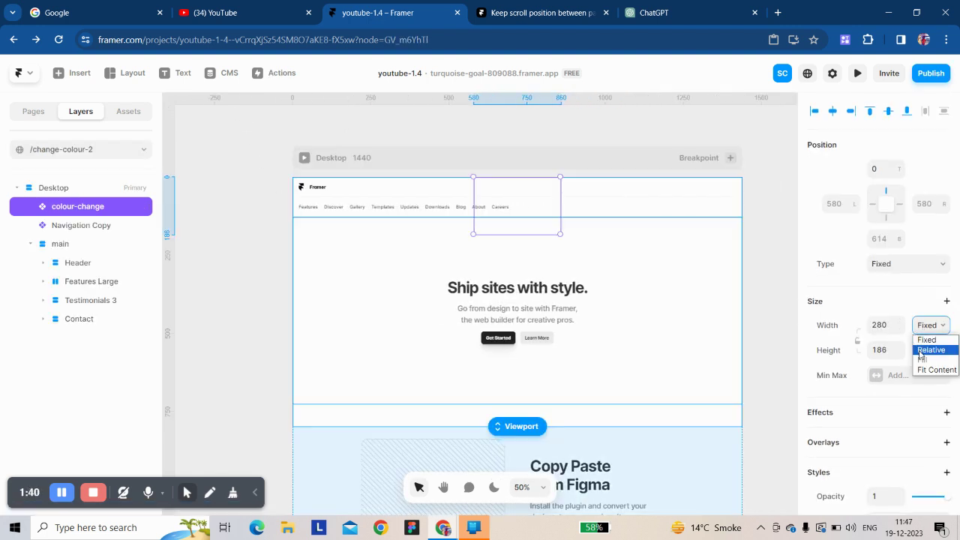
{"action": "left_click", "coordinate": [930, 349]}
{"action": "left_click", "coordinate": [881, 325]}
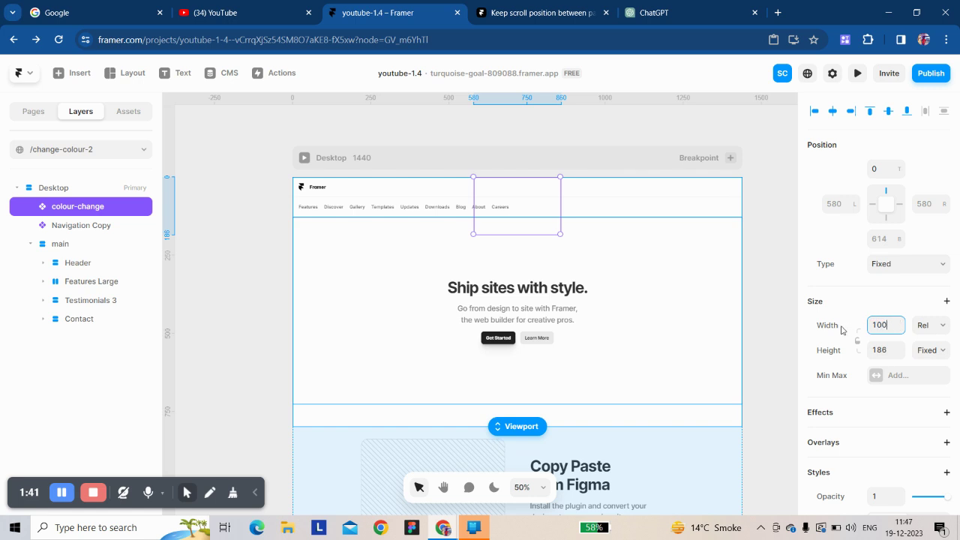
{"action": "key", "text": "Return"}
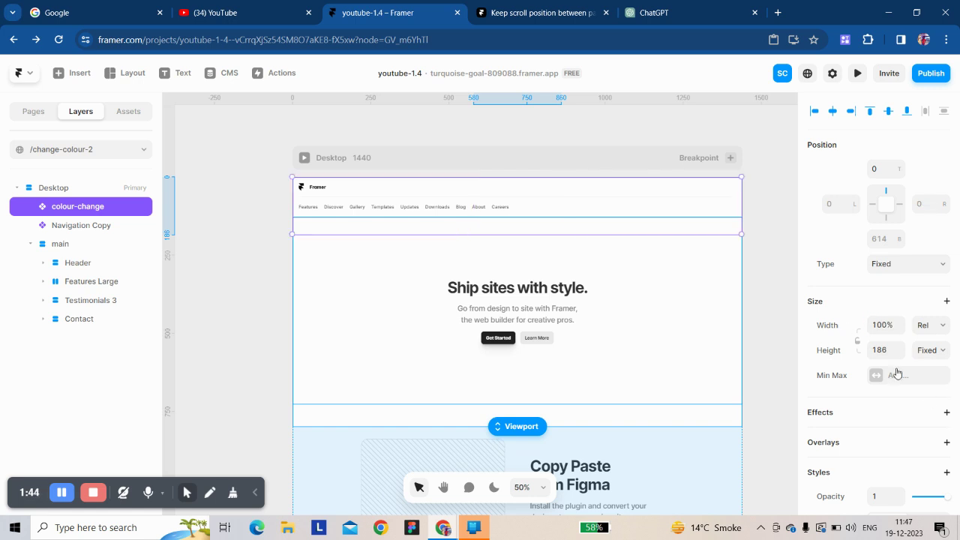
{"action": "left_click", "coordinate": [930, 350]}
{"action": "left_click", "coordinate": [932, 405]}
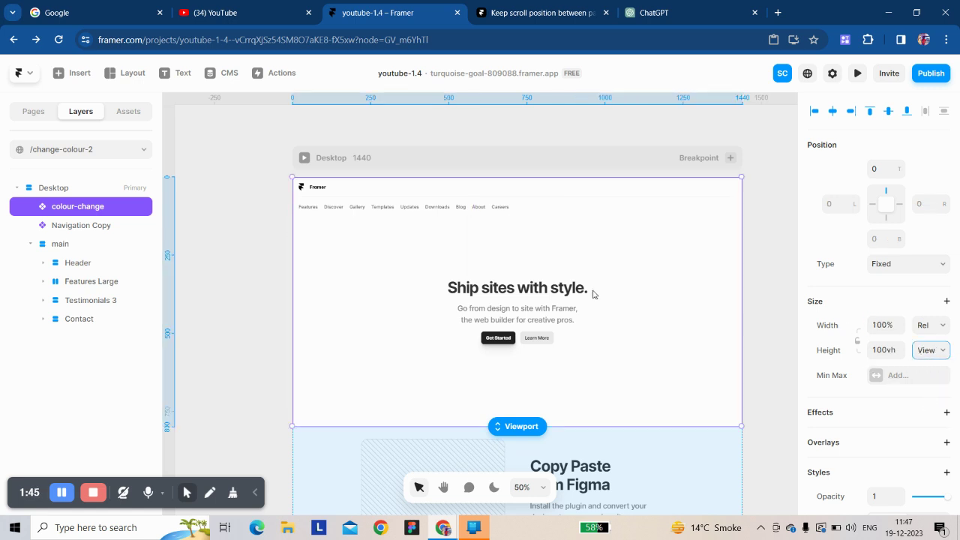
{"action": "left_click", "coordinate": [79, 225]}
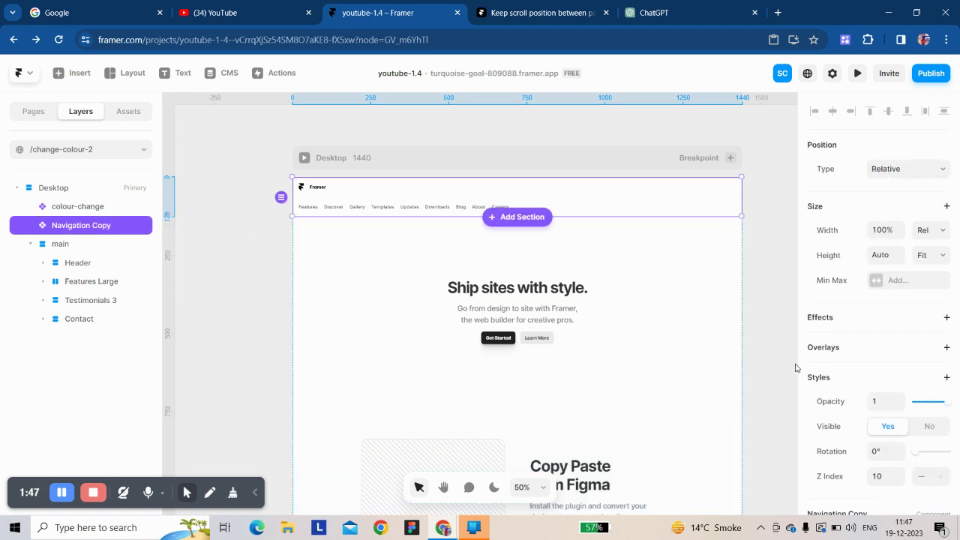
{"action": "scroll", "coordinate": [888, 357], "scroll_direction": "down", "scroll_amount": 3}
{"action": "left_click", "coordinate": [887, 361]}
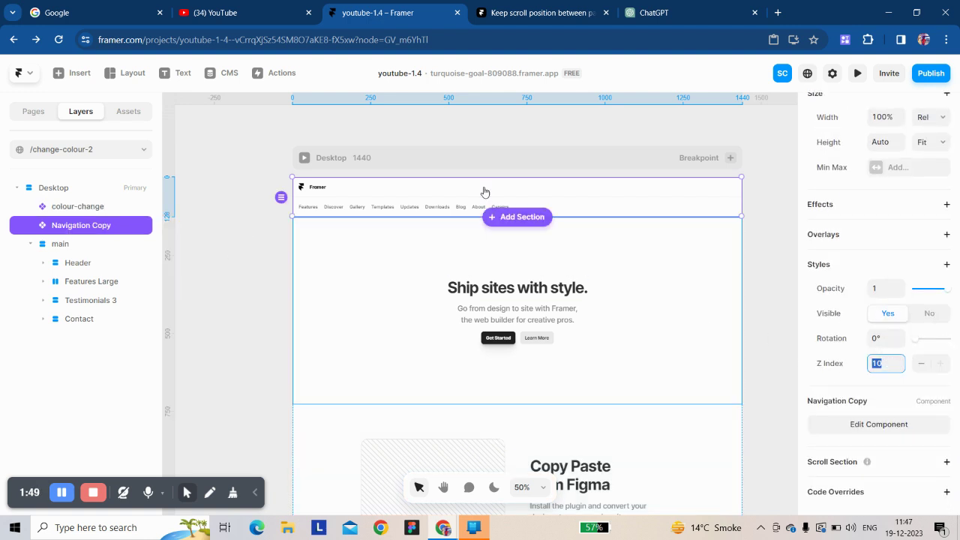
{"action": "left_click", "coordinate": [73, 251]}
{"action": "scroll", "coordinate": [362, 249], "scroll_direction": "down", "scroll_amount": 3}
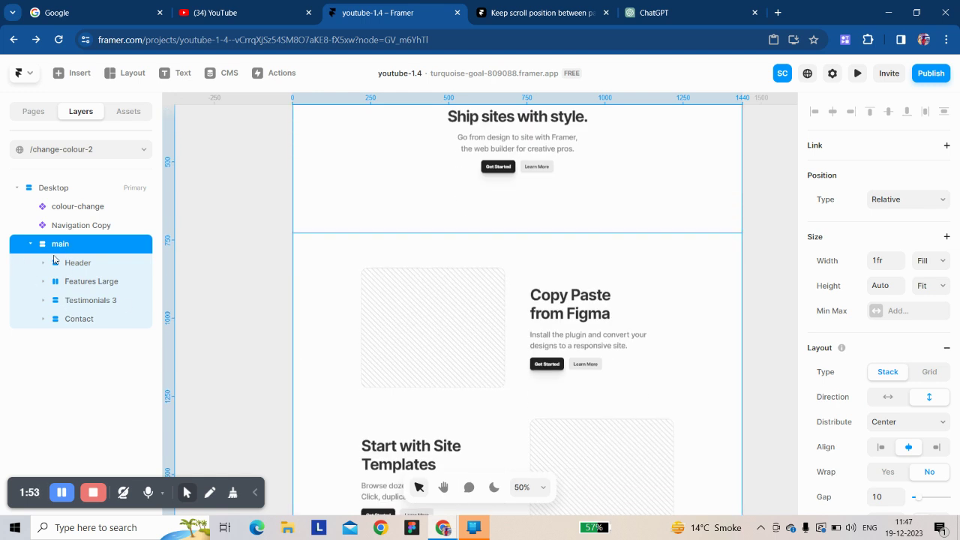
{"action": "scroll", "coordinate": [397, 283], "scroll_direction": "down", "scroll_amount": 2}
{"action": "scroll", "coordinate": [902, 389], "scroll_direction": "down", "scroll_amount": 3}
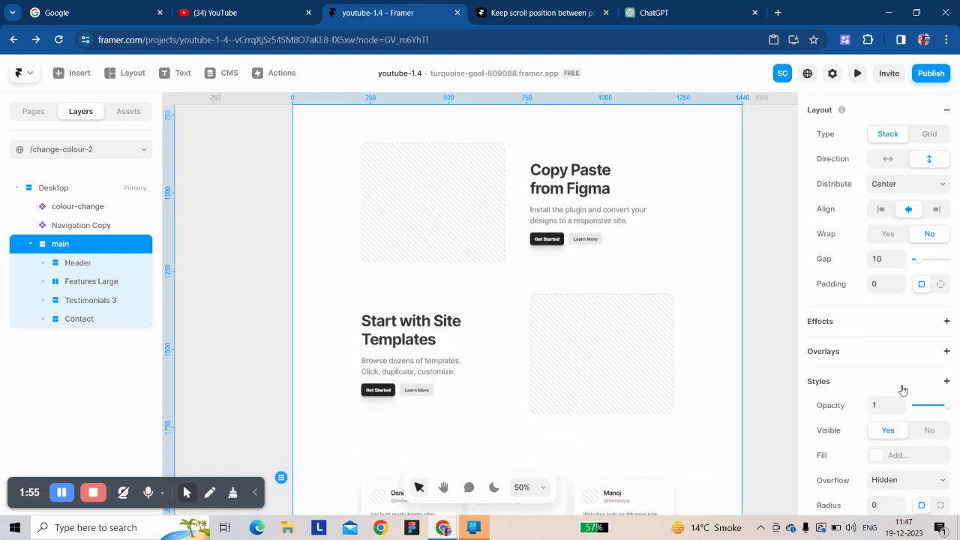
{"action": "scroll", "coordinate": [903, 390], "scroll_direction": "down", "scroll_amount": 3}
{"action": "scroll", "coordinate": [540, 203], "scroll_direction": "up", "scroll_amount": 5}
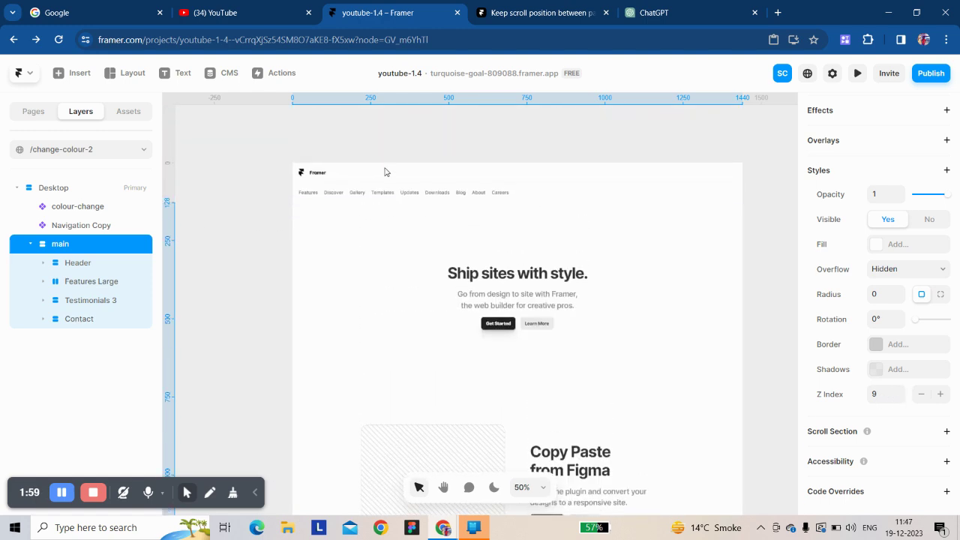
{"action": "left_click", "coordinate": [385, 187]}
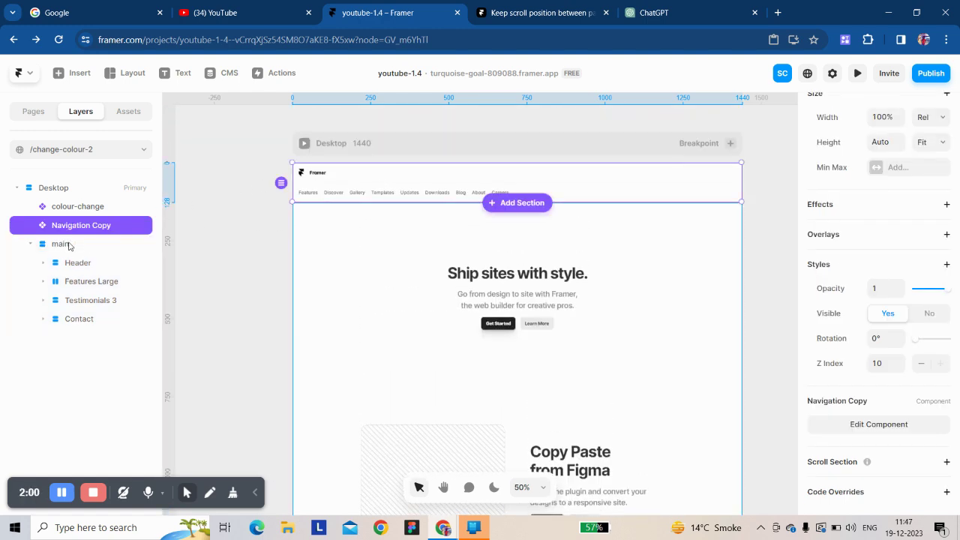
{"action": "left_click", "coordinate": [83, 211]}
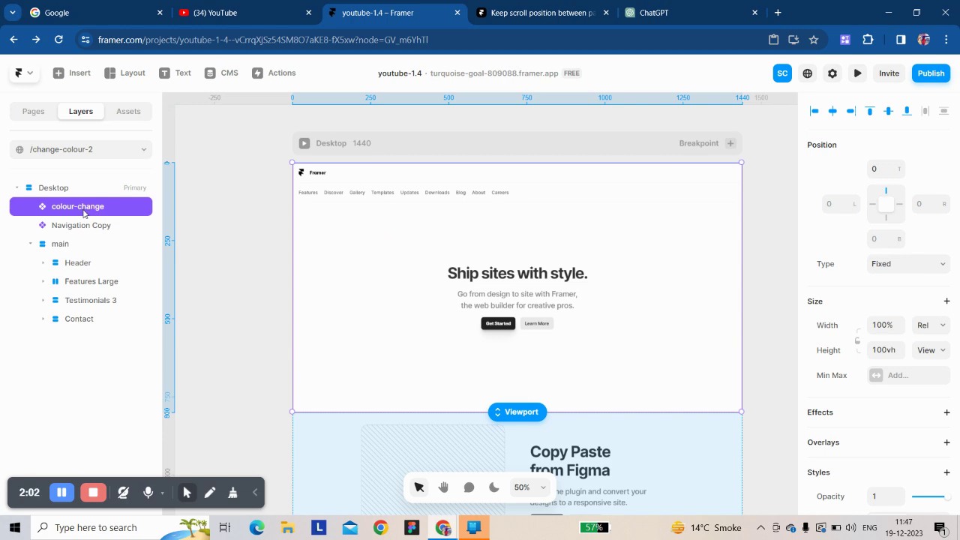
{"action": "left_click", "coordinate": [549, 149]}
{"action": "left_click", "coordinate": [859, 73]}
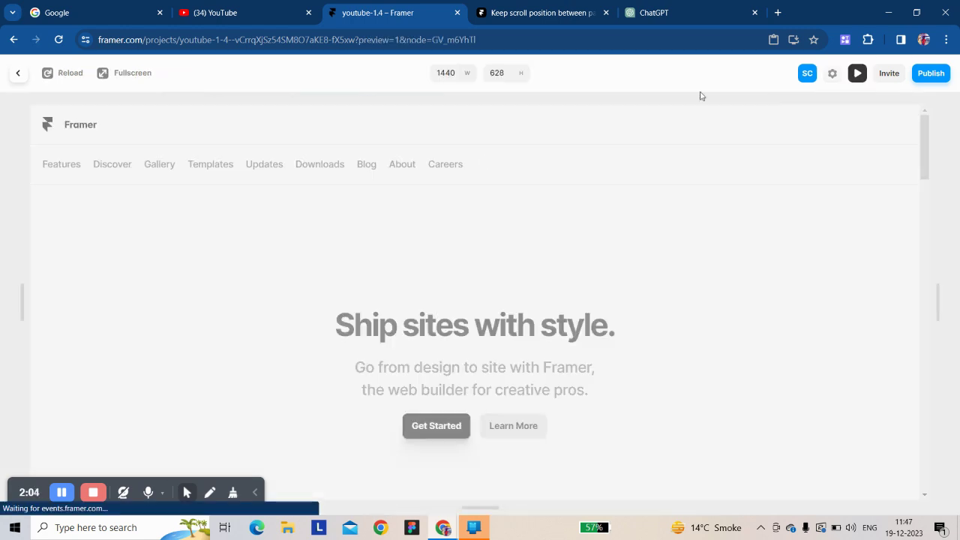
{"action": "scroll", "coordinate": [435, 184], "scroll_direction": "down", "scroll_amount": 15}
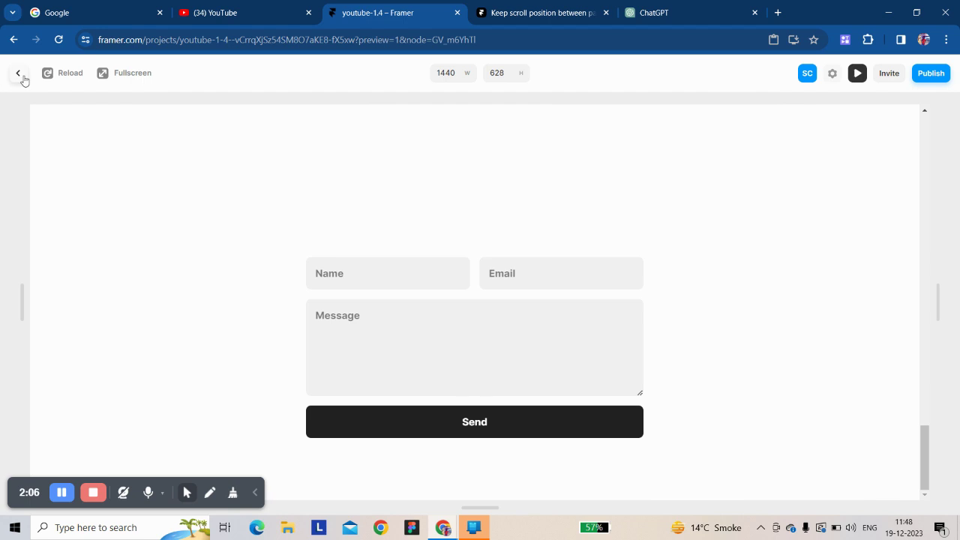
{"action": "left_click", "coordinate": [18, 73]}
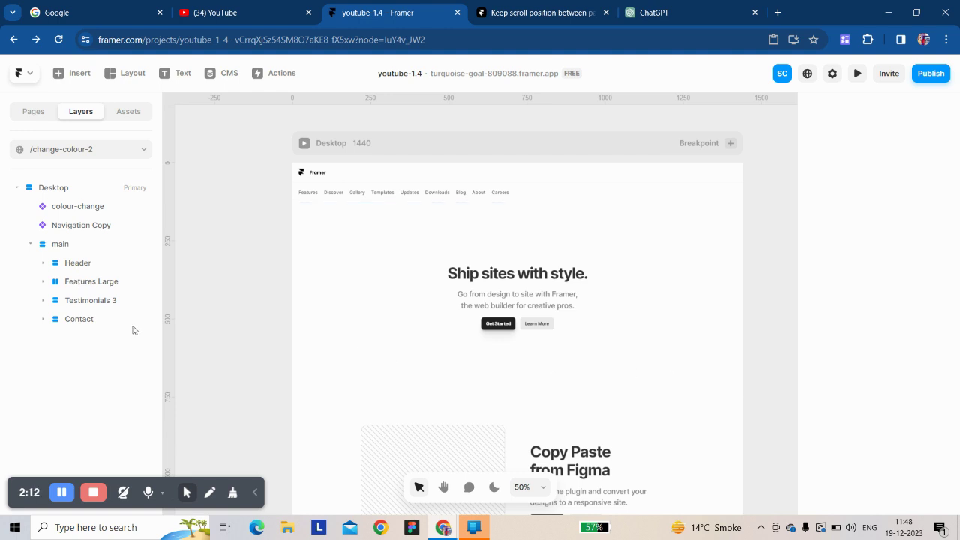
- Add 66×84 trigger frames: trg-1 after Features Large and trg-2 after Testimonials 3
{"action": "left_click", "coordinate": [134, 73]}
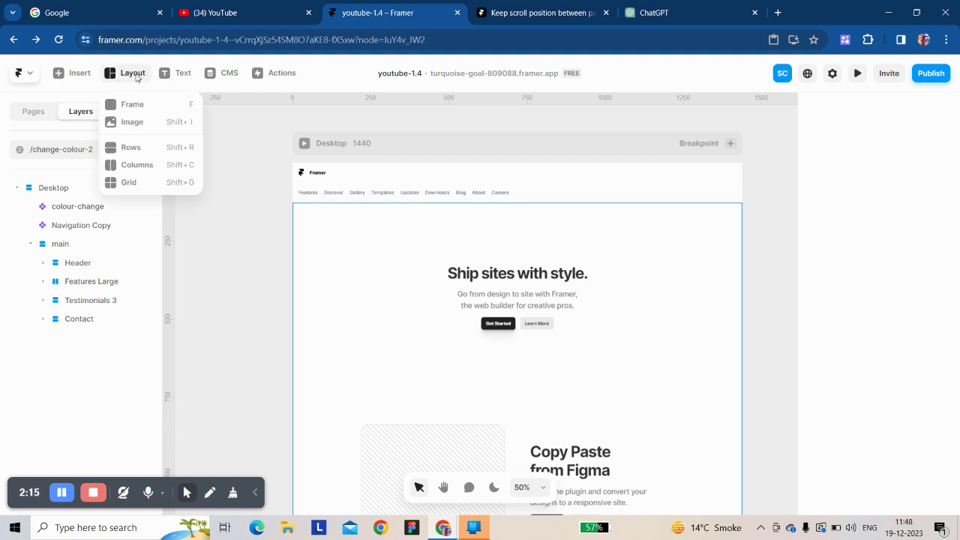
{"action": "left_click", "coordinate": [131, 101]}
{"action": "left_click_drag", "start_coordinate": [220, 264], "coordinate": [242, 291]}
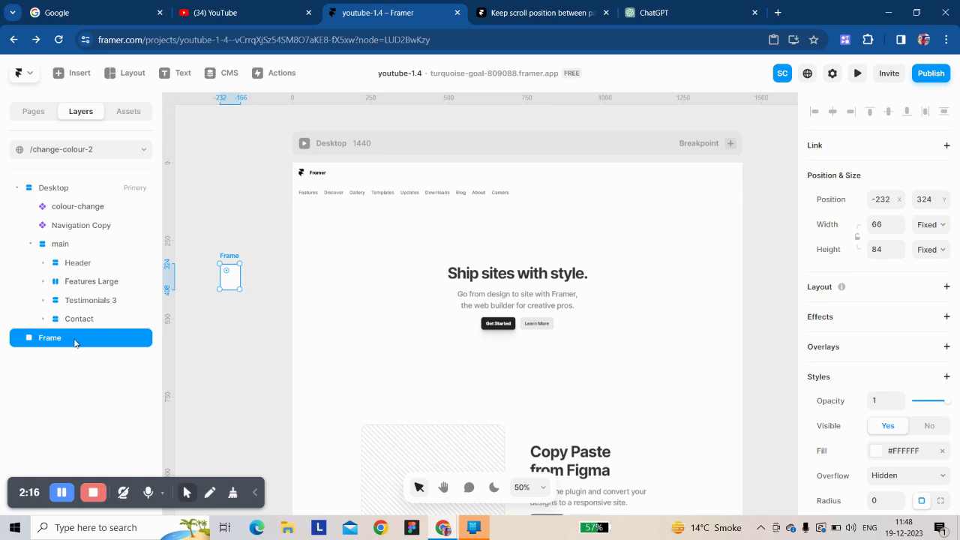
{"action": "double_click", "coordinate": [73, 338]}
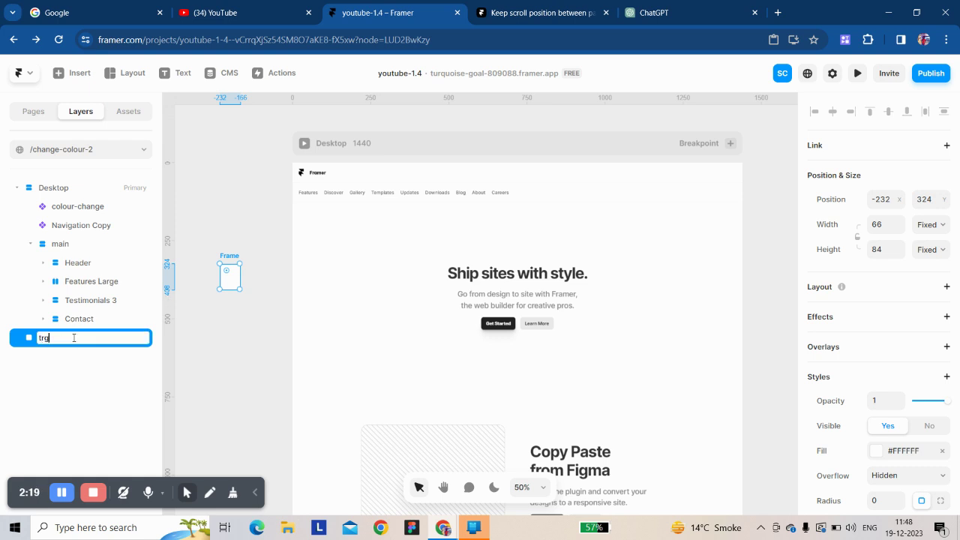
{"action": "left_click", "coordinate": [222, 336]}
{"action": "left_click", "coordinate": [221, 282]}
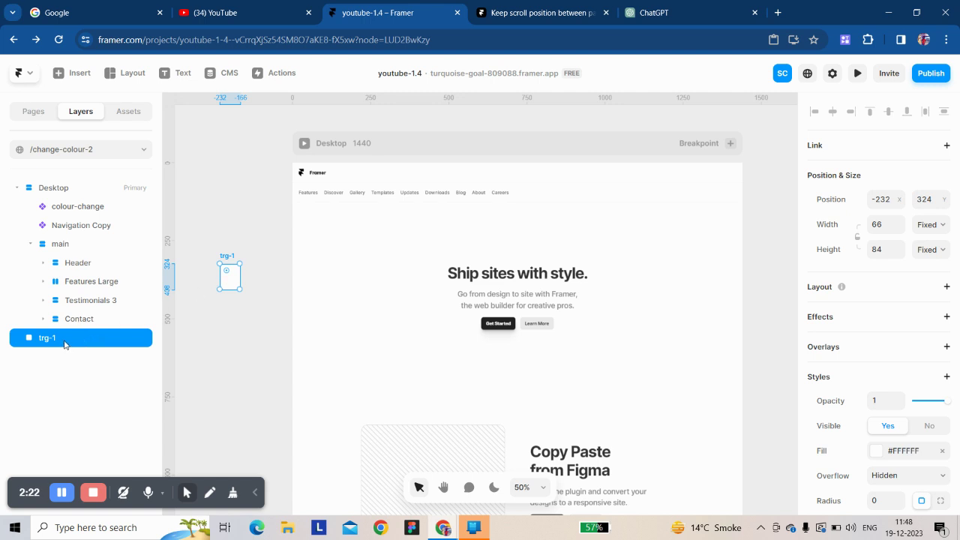
{"action": "left_click_drag", "start_coordinate": [65, 344], "coordinate": [98, 356]}
{"action": "double_click", "coordinate": [98, 342]}
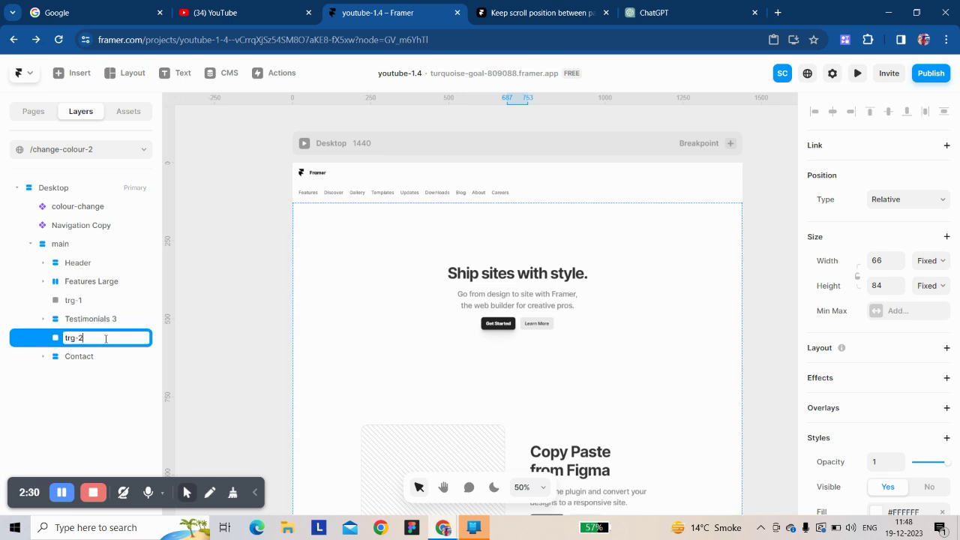
{"action": "left_click", "coordinate": [206, 360]}
- Commit the trg-1 layer name and name its scroll section trg-1
{"action": "double_click", "coordinate": [98, 303]}
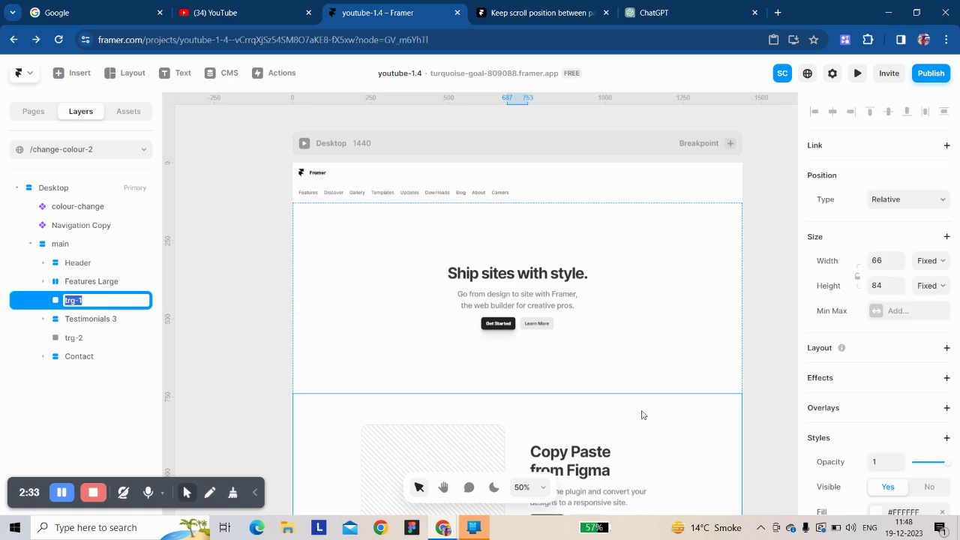
{"action": "scroll", "coordinate": [908, 404], "scroll_direction": "down", "scroll_amount": 3}
{"action": "key", "text": "Return"}
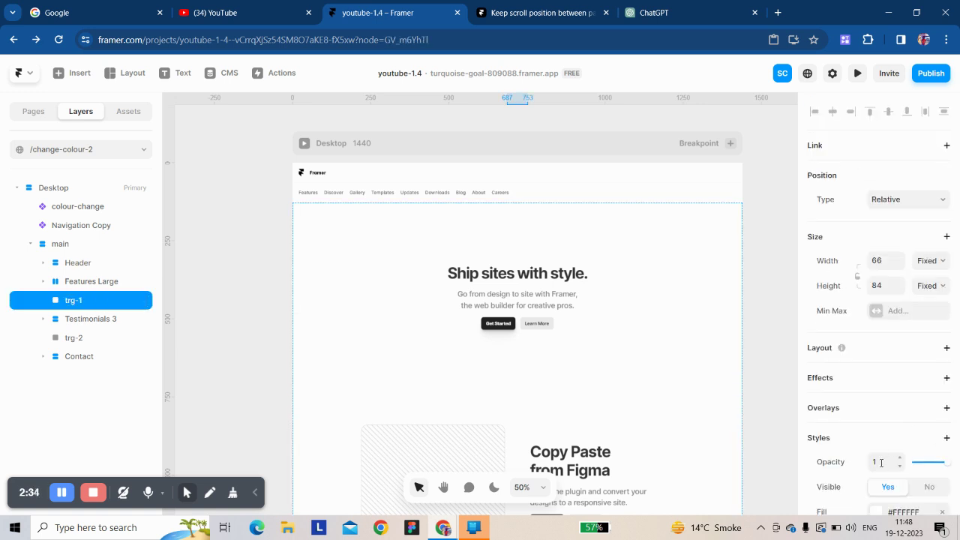
{"action": "scroll", "coordinate": [885, 457], "scroll_direction": "down", "scroll_amount": 5}
{"action": "left_click", "coordinate": [947, 436]}
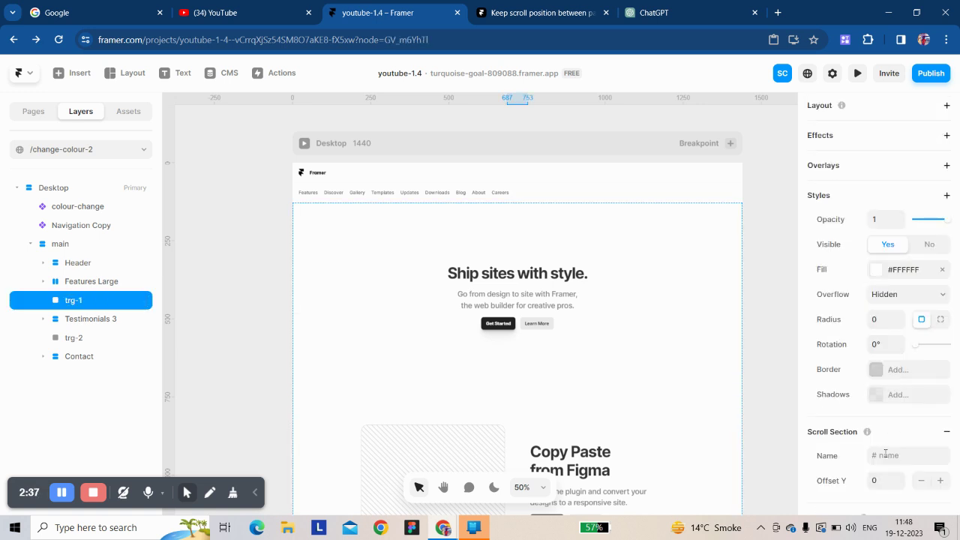
{"action": "left_click", "coordinate": [894, 455]}
- Name the trg-2 frame's scroll section trg-2
{"action": "left_click", "coordinate": [83, 339]}
{"action": "scroll", "coordinate": [919, 457], "scroll_direction": "down", "scroll_amount": 3}
{"action": "left_click", "coordinate": [946, 432]}
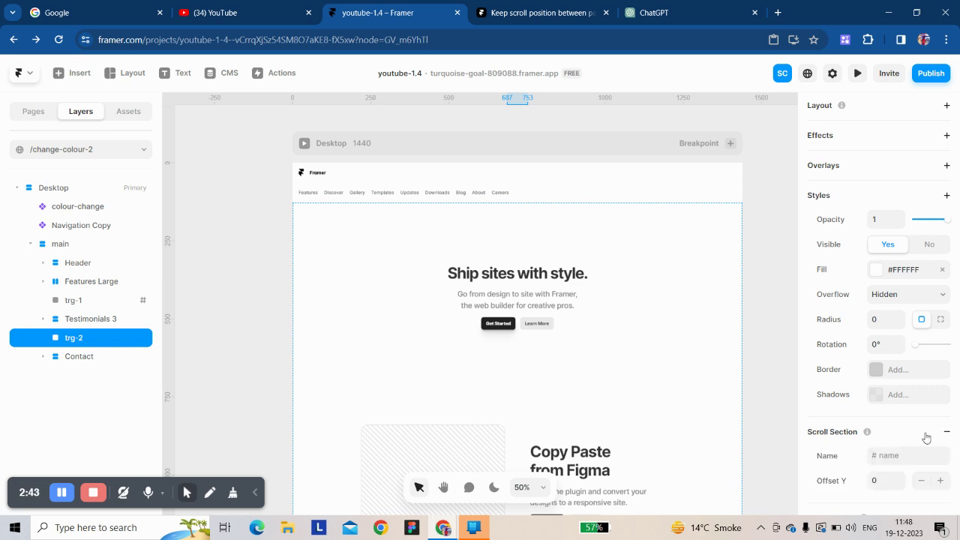
{"action": "left_click", "coordinate": [910, 454]}
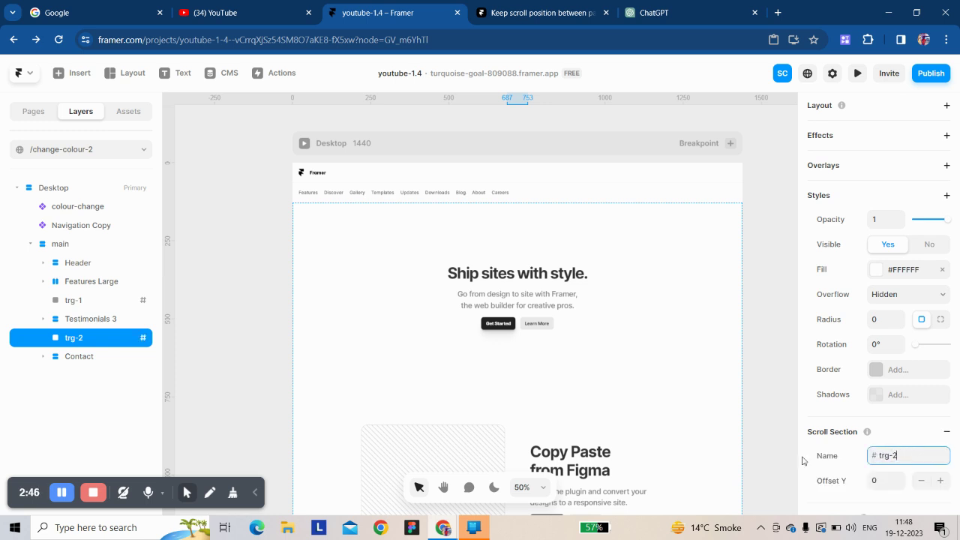
- Add a Scroll Variant effect to colour-change, triggered by Section in View at viewport middle
{"action": "left_click", "coordinate": [106, 210]}
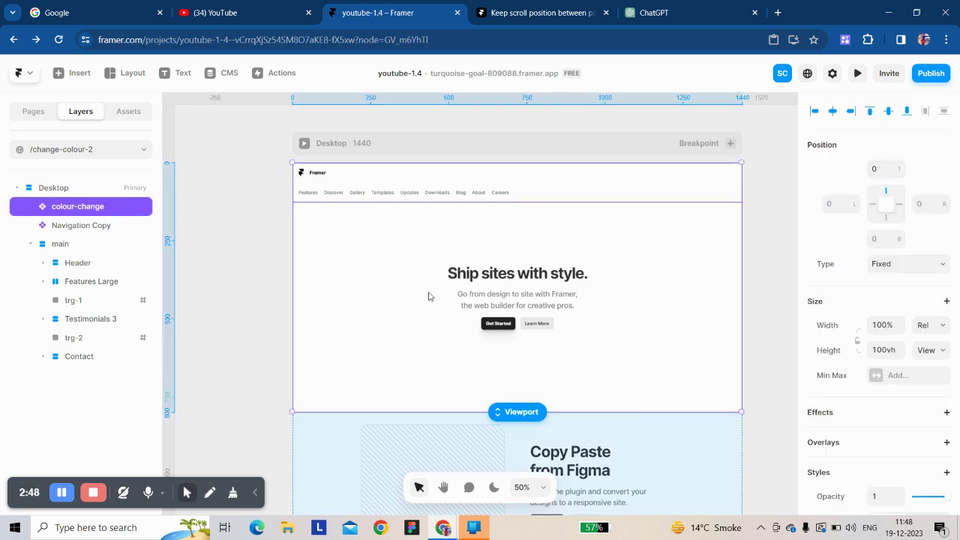
{"action": "scroll", "coordinate": [928, 396], "scroll_direction": "down", "scroll_amount": 2}
{"action": "left_click", "coordinate": [946, 337]}
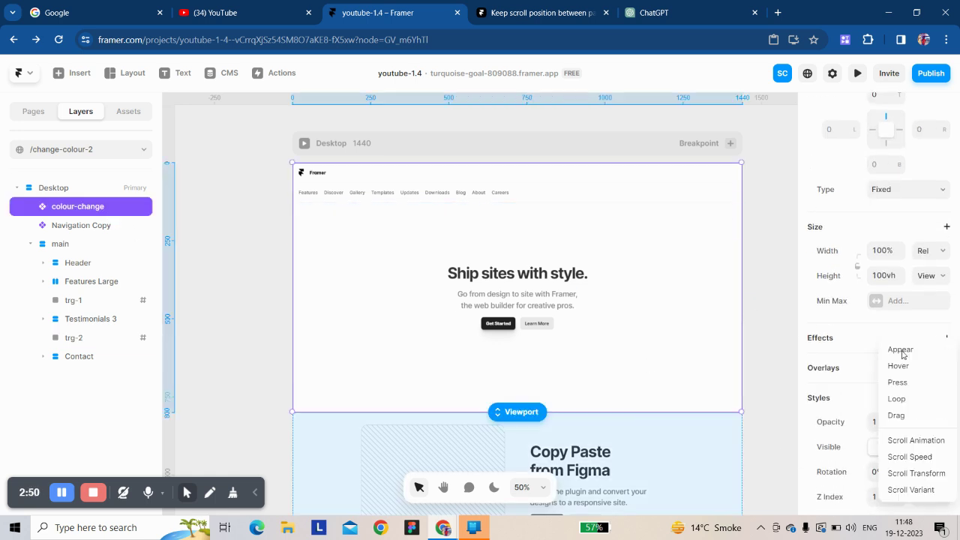
{"action": "left_click", "coordinate": [915, 490]}
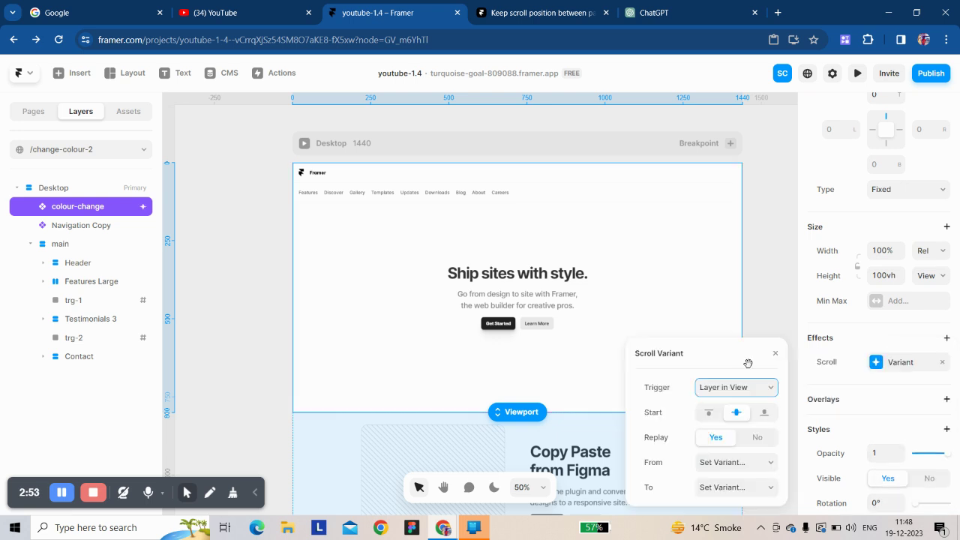
{"action": "left_click", "coordinate": [726, 387]}
{"action": "left_click", "coordinate": [725, 422]}
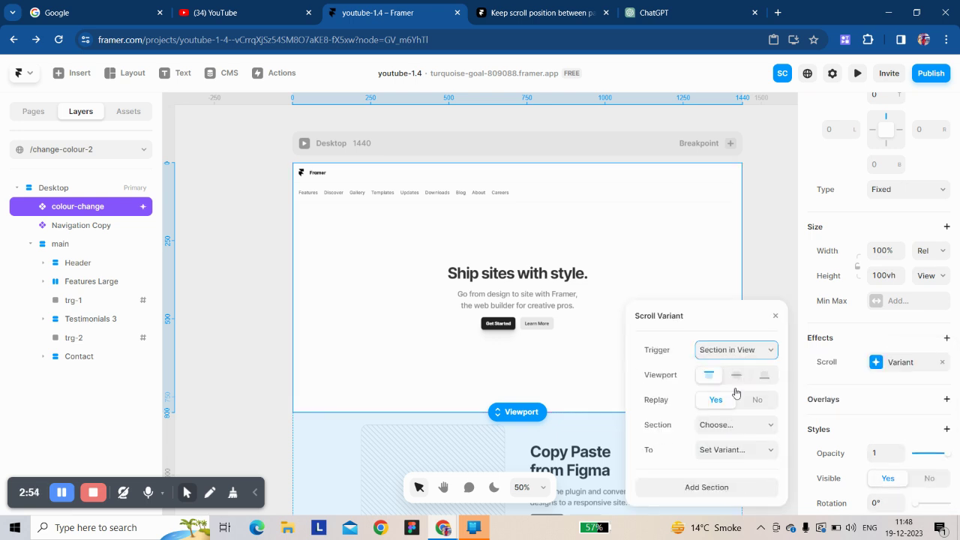
{"action": "left_click", "coordinate": [739, 377]}
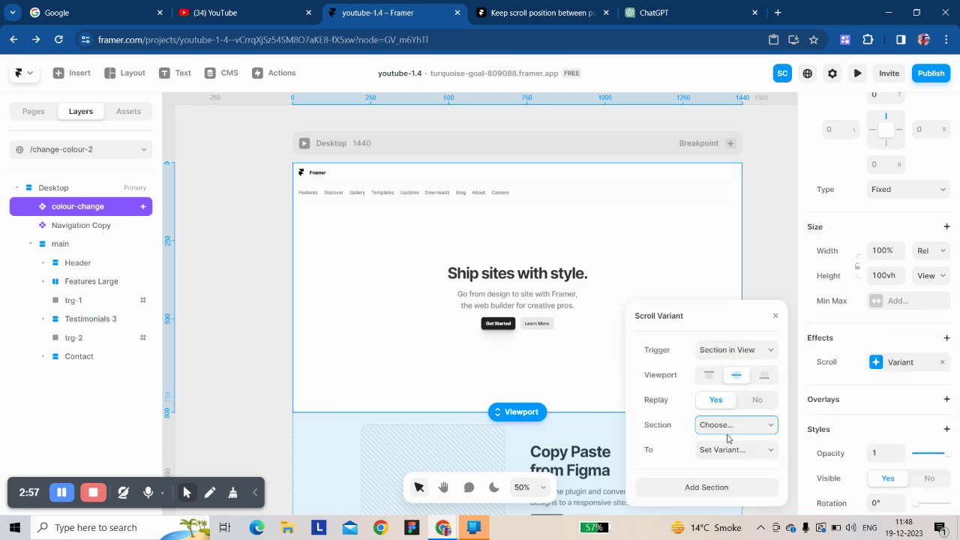
- Map section #trg-1 to Variant 2 and #trg-2 to Variant 3
{"action": "left_click", "coordinate": [727, 430]}
{"action": "left_click", "coordinate": [717, 451]}
{"action": "left_click", "coordinate": [723, 451]}
{"action": "left_click", "coordinate": [725, 486]}
{"action": "left_click", "coordinate": [724, 486]}
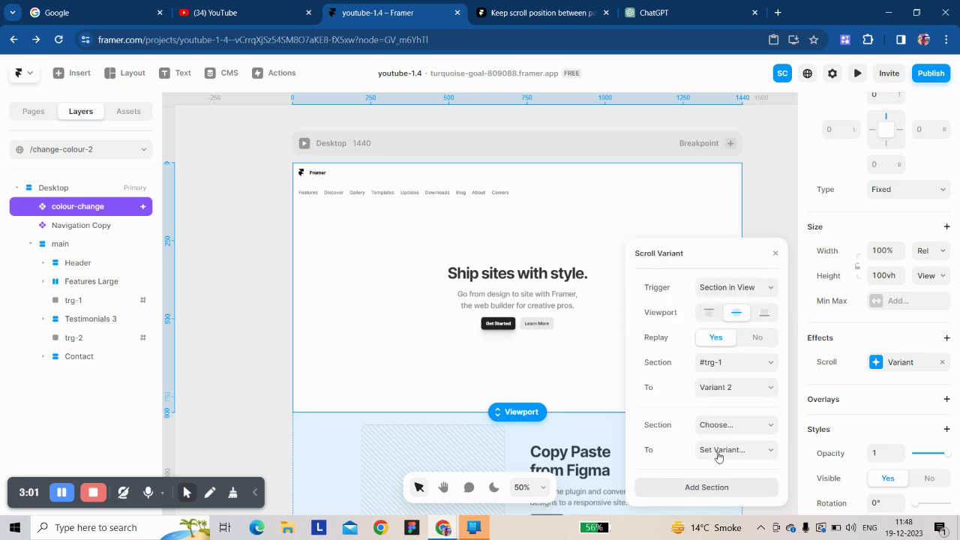
{"action": "left_click", "coordinate": [717, 429]}
{"action": "left_click", "coordinate": [721, 455]}
{"action": "left_click", "coordinate": [720, 454]}
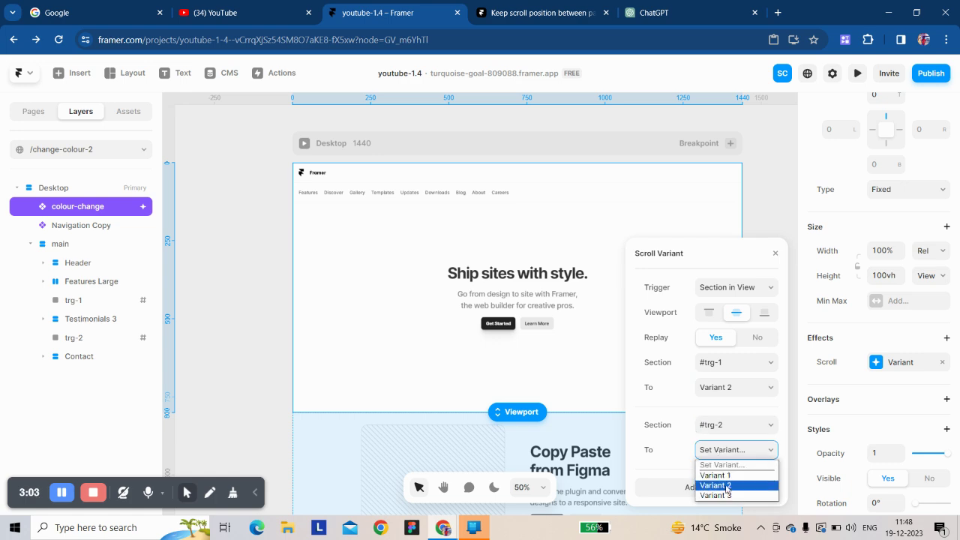
{"action": "left_click", "coordinate": [728, 488]}
{"action": "left_click", "coordinate": [777, 255]}
- Preview the page and scroll through it to check the colour changes
{"action": "left_click", "coordinate": [622, 143]}
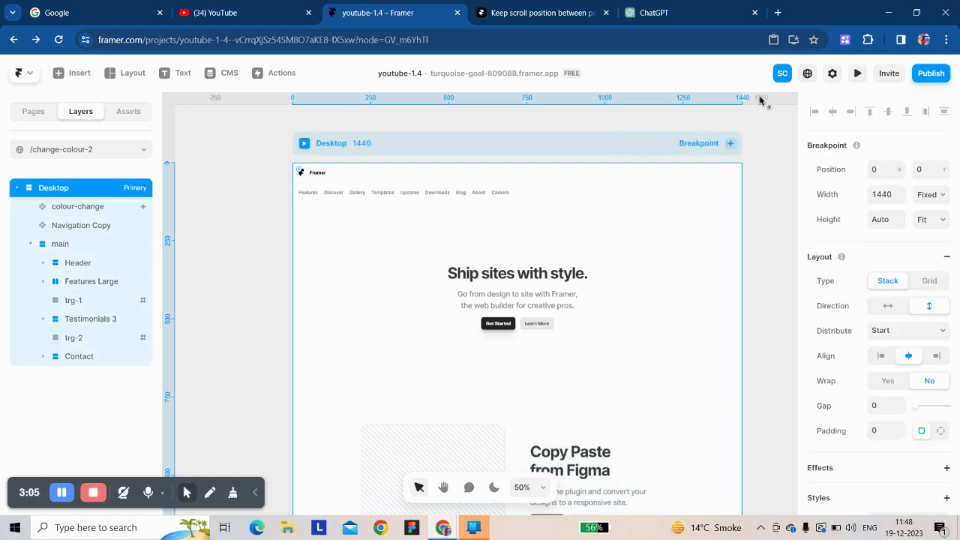
{"action": "left_click", "coordinate": [859, 73]}
{"action": "scroll", "coordinate": [358, 279], "scroll_direction": "down", "scroll_amount": 9}
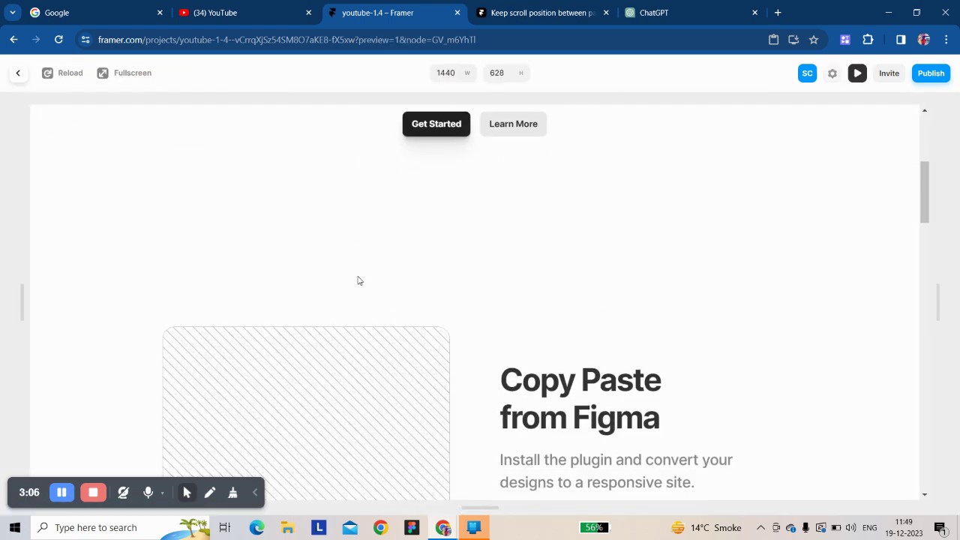
{"action": "scroll", "coordinate": [358, 280], "scroll_direction": "down", "scroll_amount": 10}
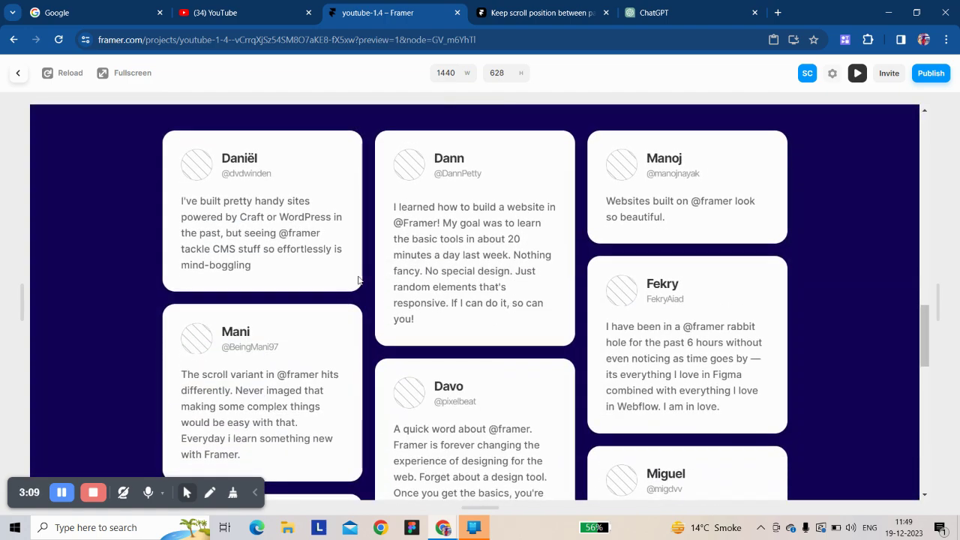
{"action": "scroll", "coordinate": [358, 277], "scroll_direction": "down", "scroll_amount": 5}
{"action": "scroll", "coordinate": [358, 275], "scroll_direction": "up", "scroll_amount": 1}
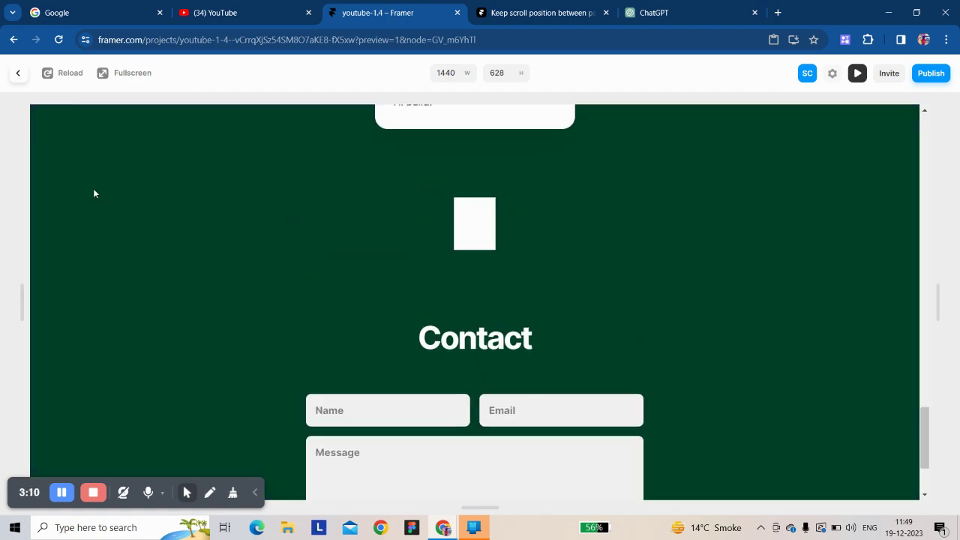
{"action": "left_click", "coordinate": [19, 73]}
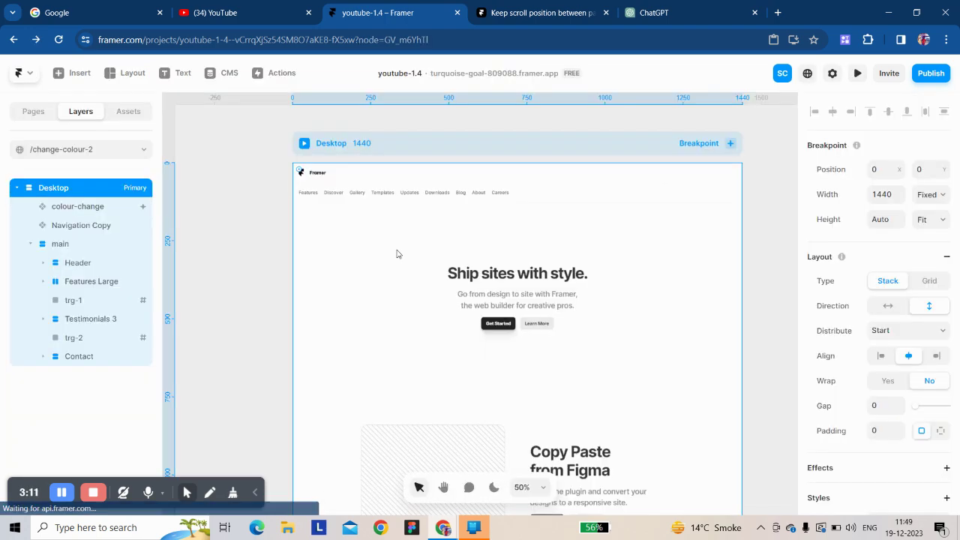
- Remove trg-1's fill and make it full width with a height of 1
{"action": "left_click", "coordinate": [88, 301]}
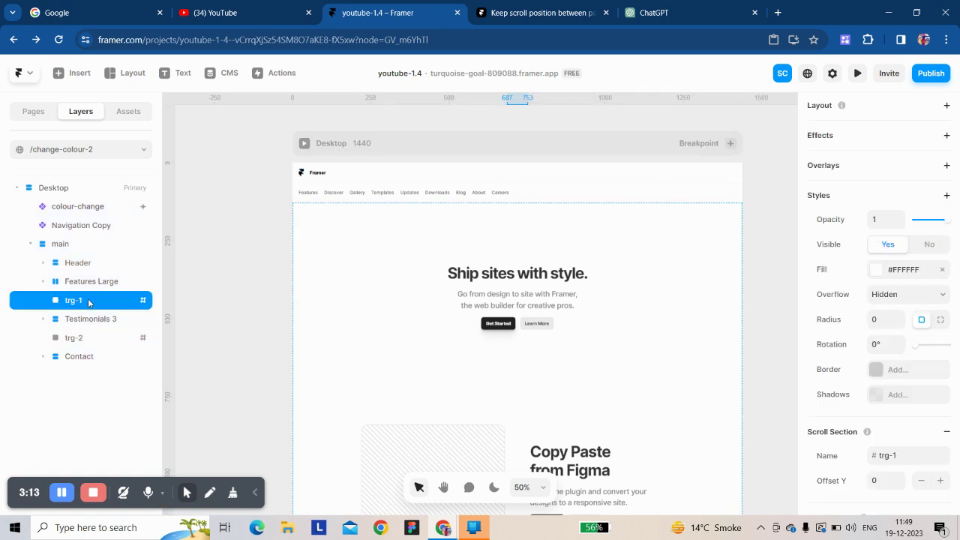
{"action": "left_click", "coordinate": [943, 269]}
{"action": "scroll", "coordinate": [908, 263], "scroll_direction": "up", "scroll_amount": 3}
{"action": "left_click", "coordinate": [928, 216]}
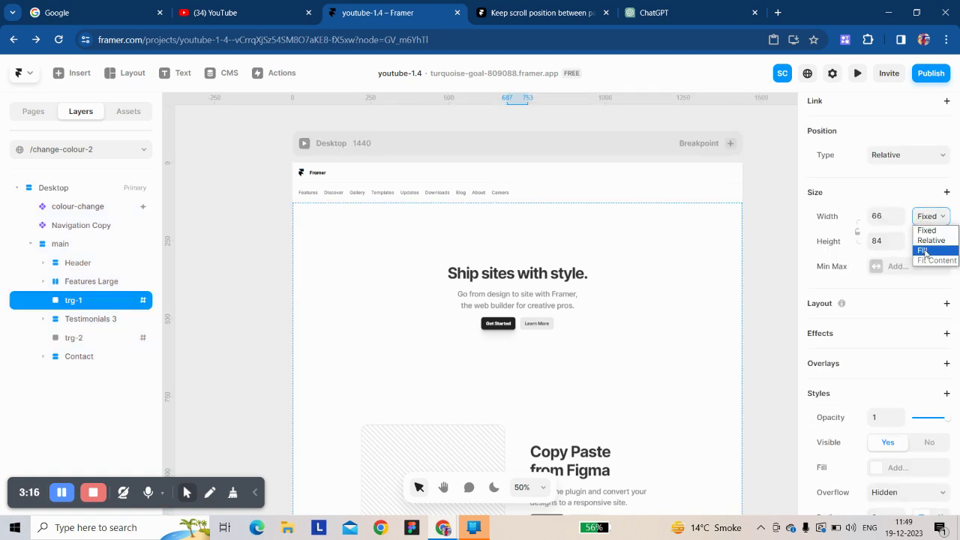
{"action": "left_click", "coordinate": [922, 250]}
{"action": "key", "text": "Tab"}
{"action": "type", "text": "1"}
{"action": "key", "text": "Return"}
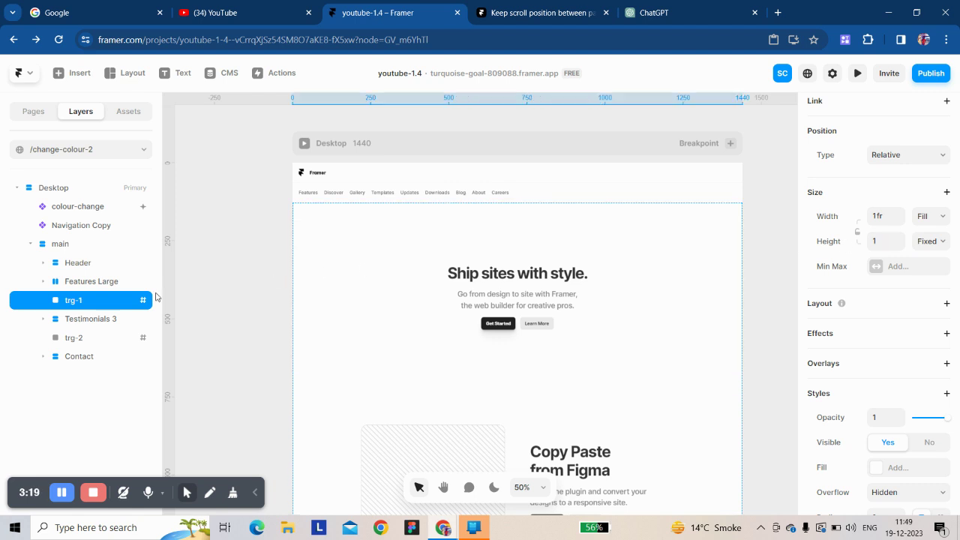
- Remove trg-2's fill and make it full width with a fixed height of 1
{"action": "scroll", "coordinate": [909, 337], "scroll_direction": "down", "scroll_amount": 1}
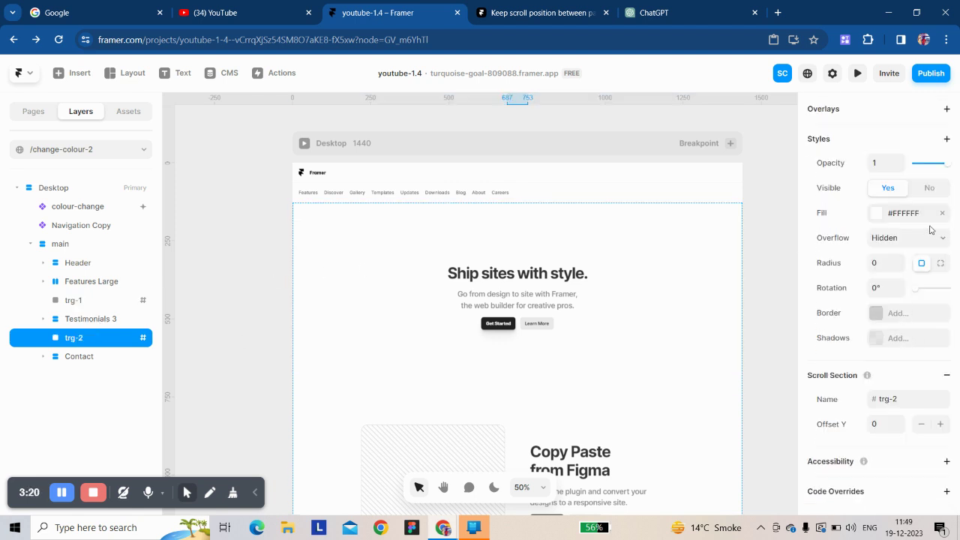
{"action": "left_click", "coordinate": [942, 213]}
{"action": "scroll", "coordinate": [911, 255], "scroll_direction": "up", "scroll_amount": 5}
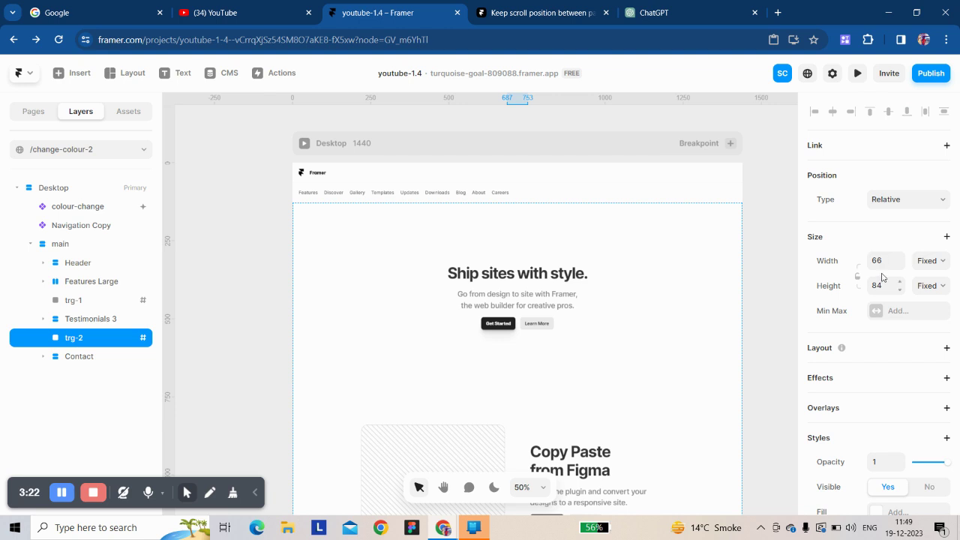
{"action": "left_click", "coordinate": [889, 260]}
{"action": "left_click", "coordinate": [922, 261]}
{"action": "left_click", "coordinate": [924, 295]}
{"action": "left_click", "coordinate": [931, 285]}
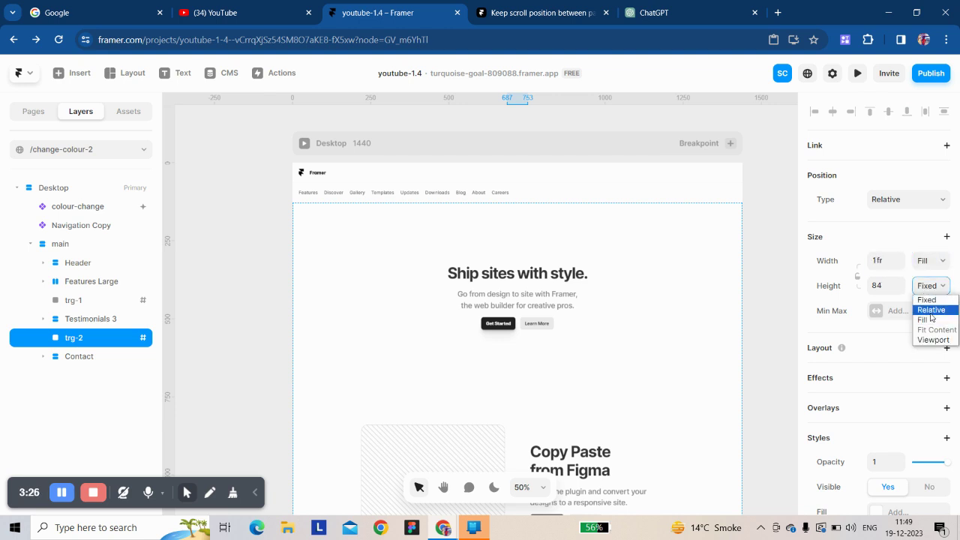
{"action": "left_click", "coordinate": [927, 300]}
{"action": "left_click", "coordinate": [881, 285]}
{"action": "type", "text": "1"}
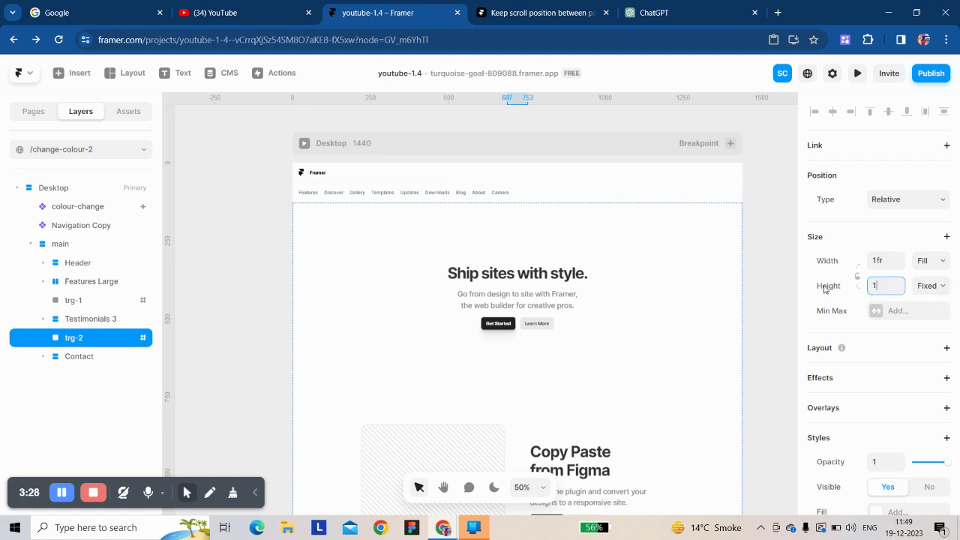
{"action": "key", "text": "Return"}
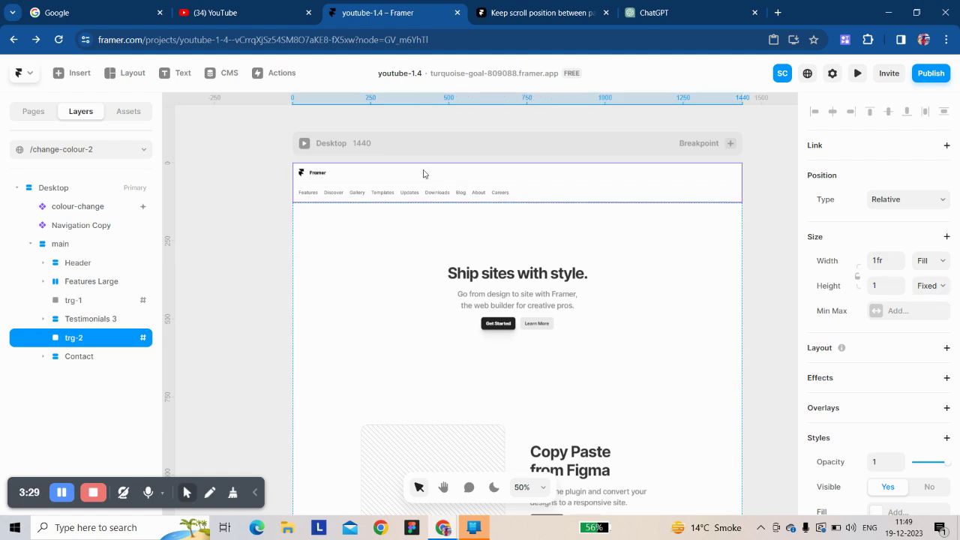
- Attempt the site update publish, then preview the change-colour-2 page on the Desktop frame
{"action": "left_click", "coordinate": [917, 75]}
{"action": "left_click", "coordinate": [820, 189]}
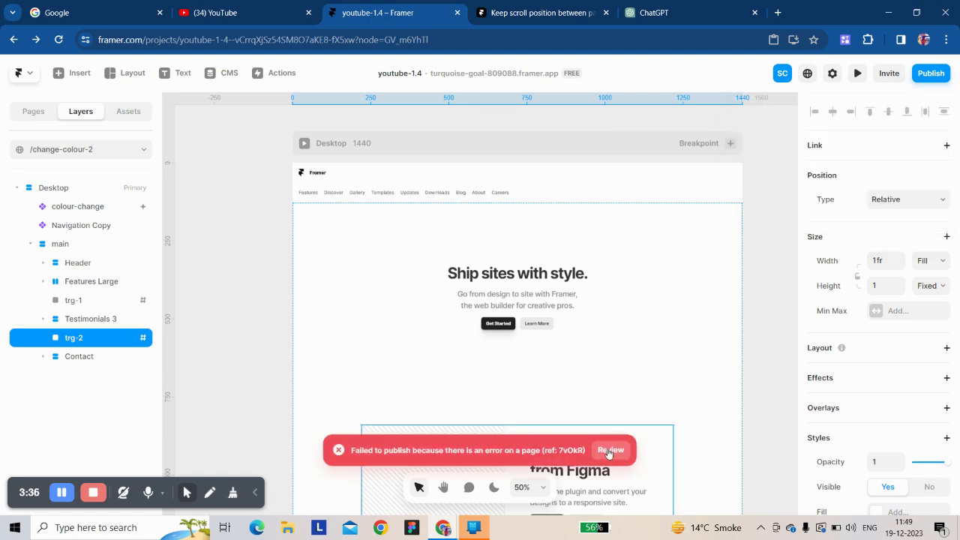
{"action": "left_click", "coordinate": [29, 113]}
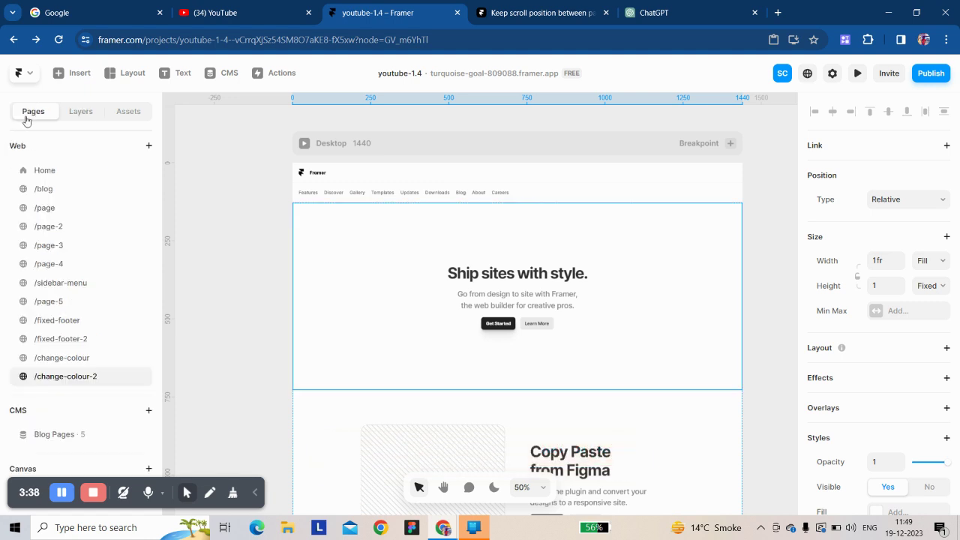
{"action": "left_click", "coordinate": [553, 146]}
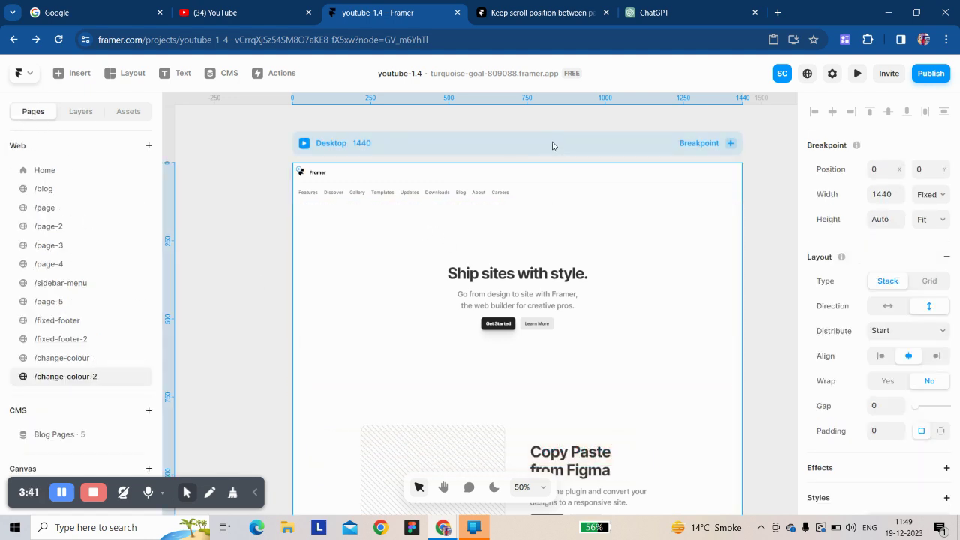
{"action": "left_click", "coordinate": [862, 76]}
- Scroll the preview to watch the background turn navy at testimonials and dark green at Contact
{"action": "scroll", "coordinate": [262, 180], "scroll_direction": "down", "scroll_amount": 5}
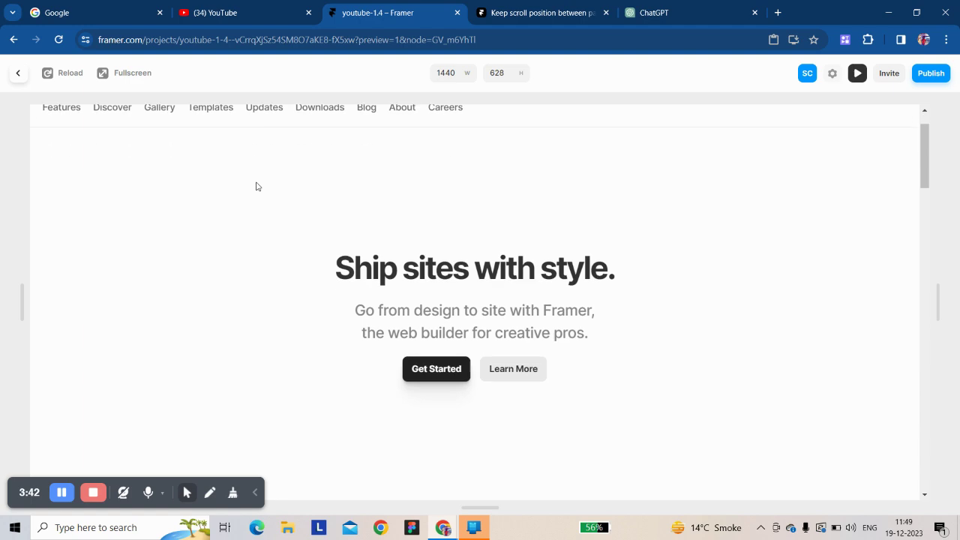
{"action": "scroll", "coordinate": [258, 186], "scroll_direction": "down", "scroll_amount": 10}
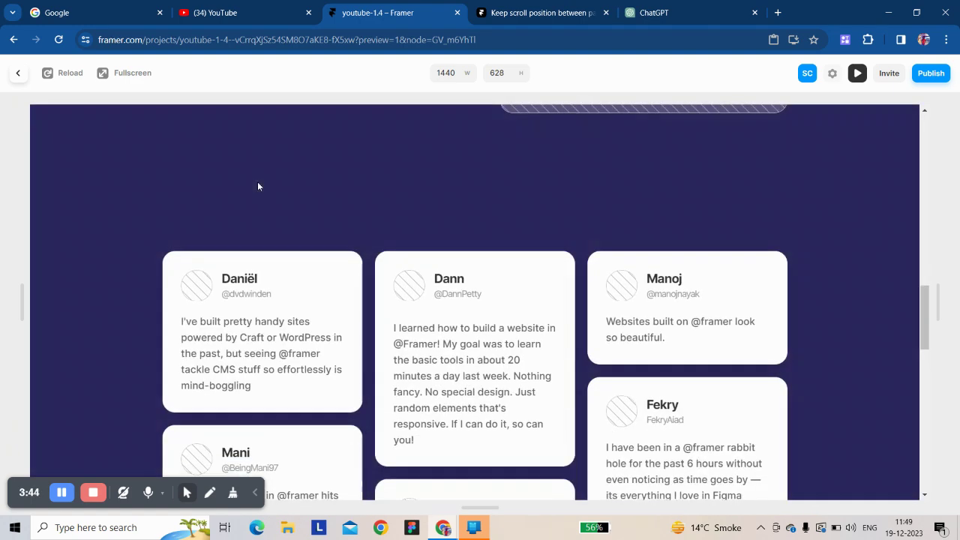
{"action": "scroll", "coordinate": [257, 186], "scroll_direction": "down", "scroll_amount": 10}
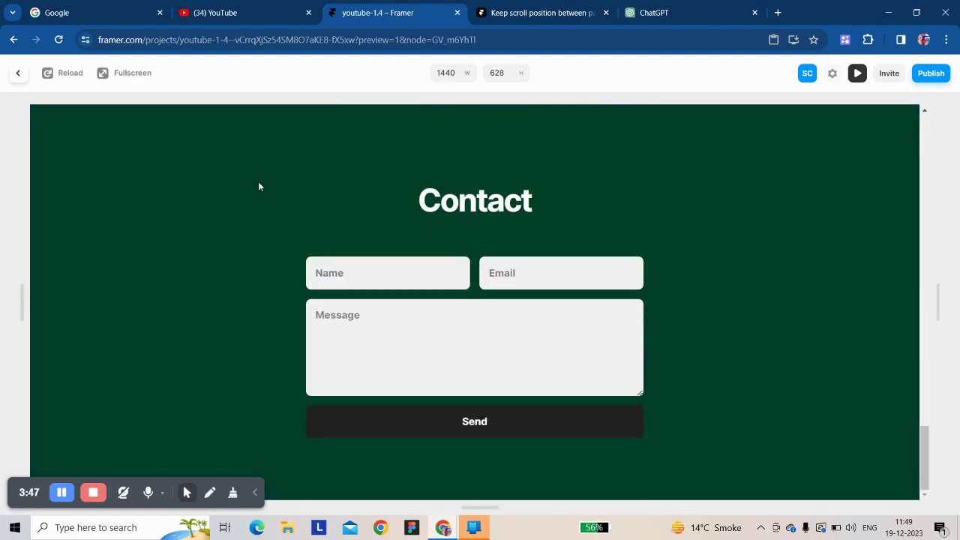